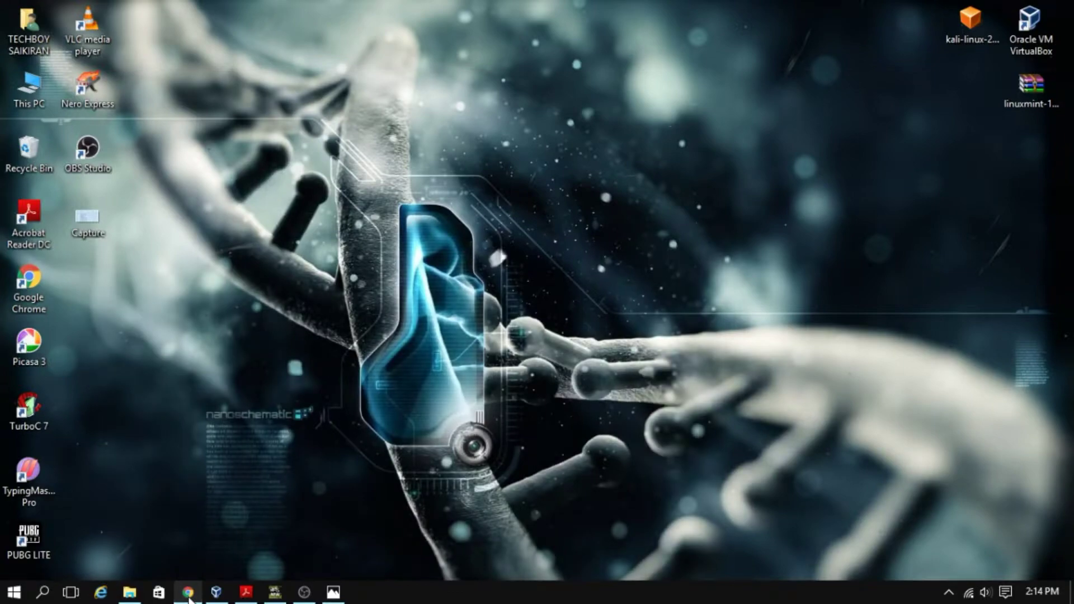
Search Google for "oracle virtualbox" in Chrome and open the Oracle VM VirtualBox website
mouse_move(195, 600)
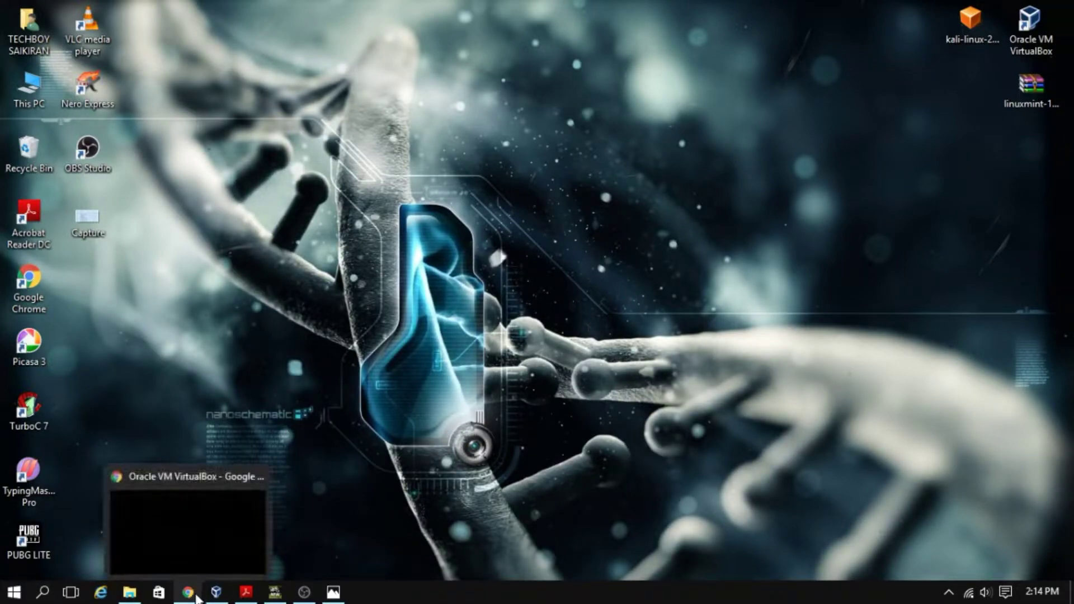
left_click(258, 478)
left_click(197, 597)
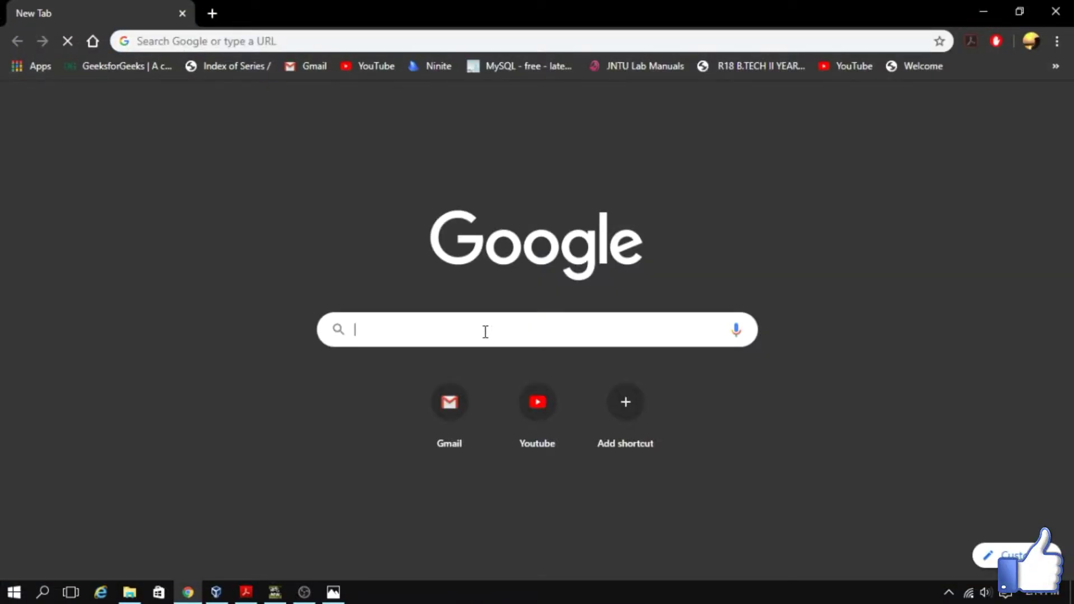
type("oracle virtualbox")
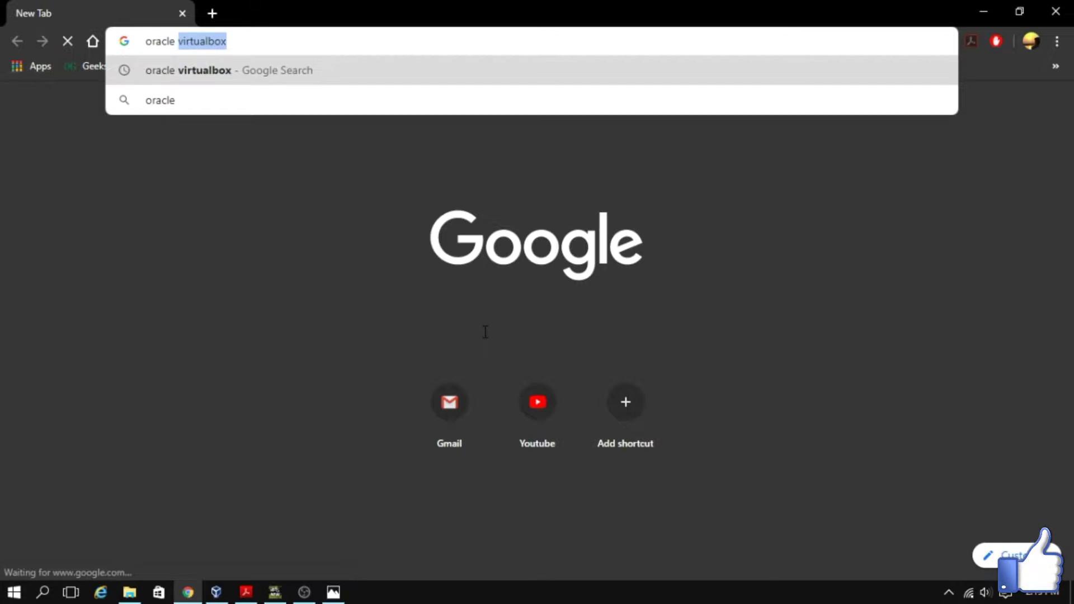
key("Return")
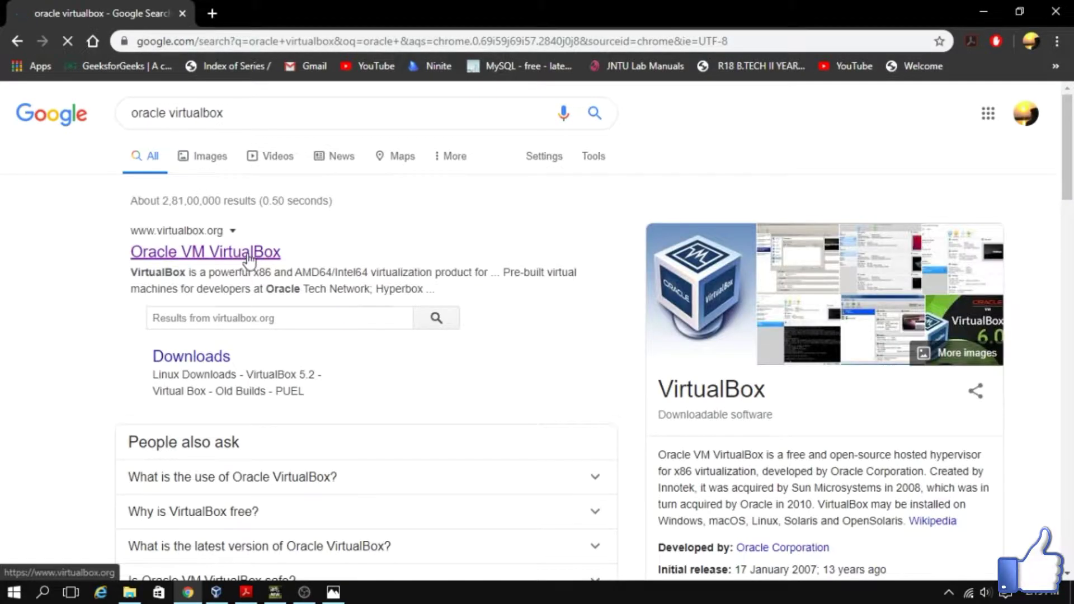
left_click(248, 256)
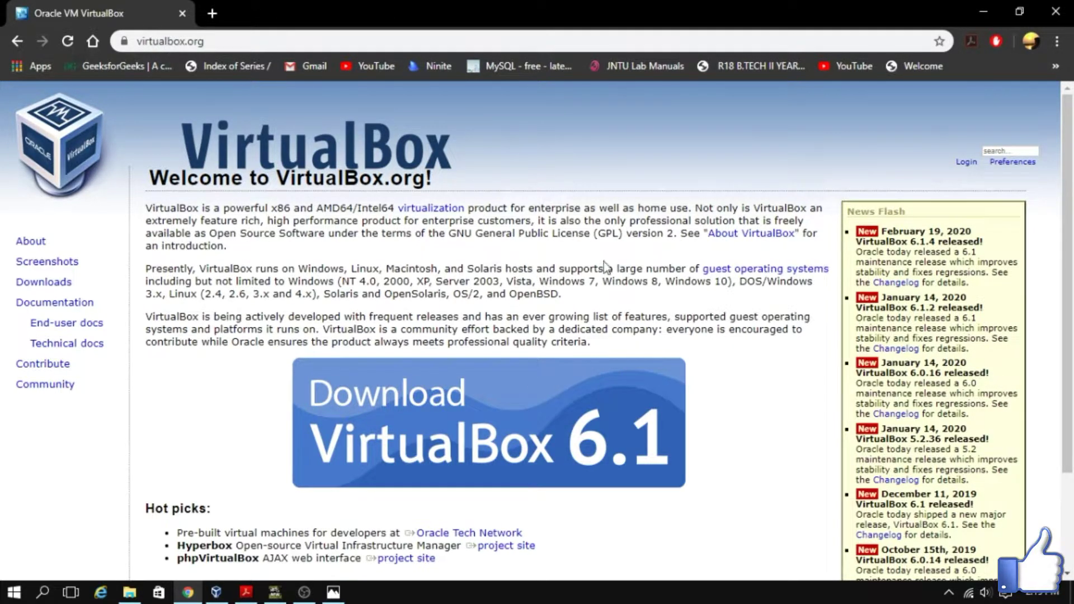
Open the Downloads page of the VirtualBox website
scroll(604, 267, "down", 2)
scroll(910, 194, "up", 2)
left_click_drag(876, 240, 957, 241)
double_click(49, 284)
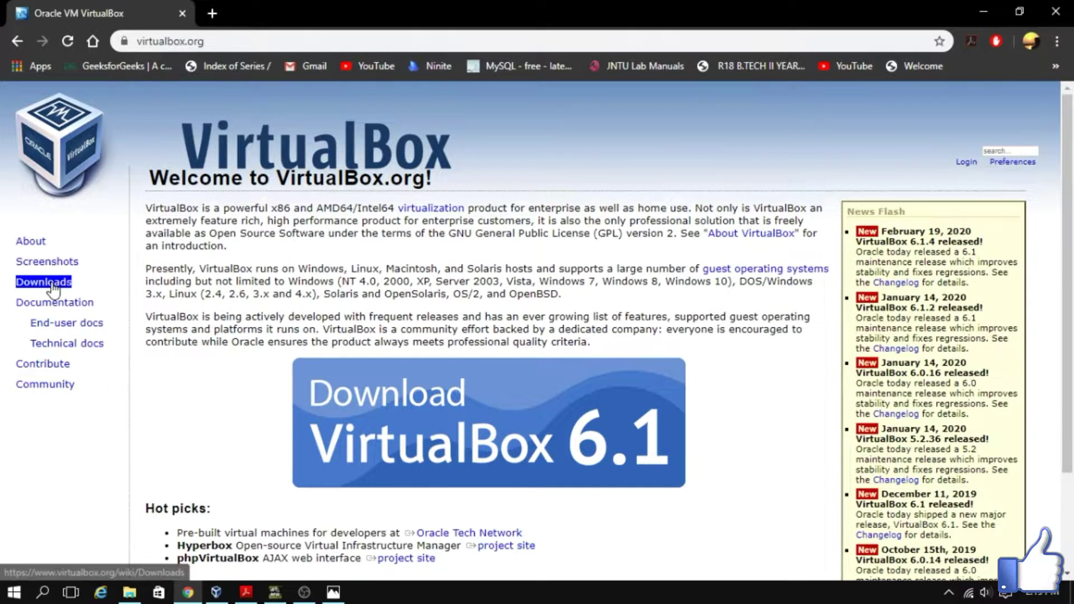
left_click(61, 290)
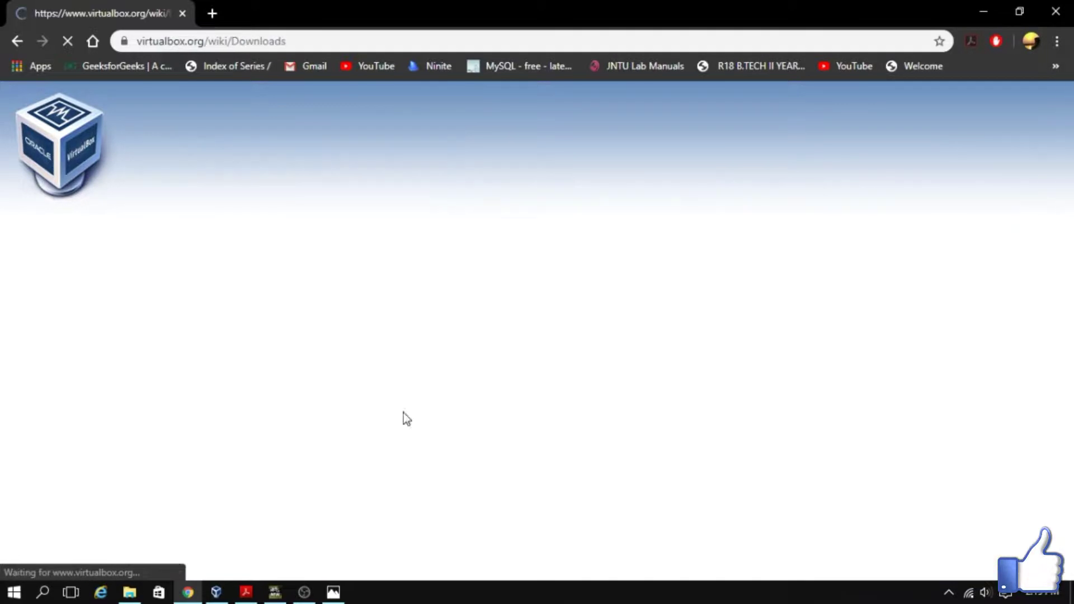
Examine the VirtualBox 6.1.4 platform packages offered for the different host systems
scroll(449, 292, "down", 1)
scroll(449, 292, "down", 1)
double_click(207, 322)
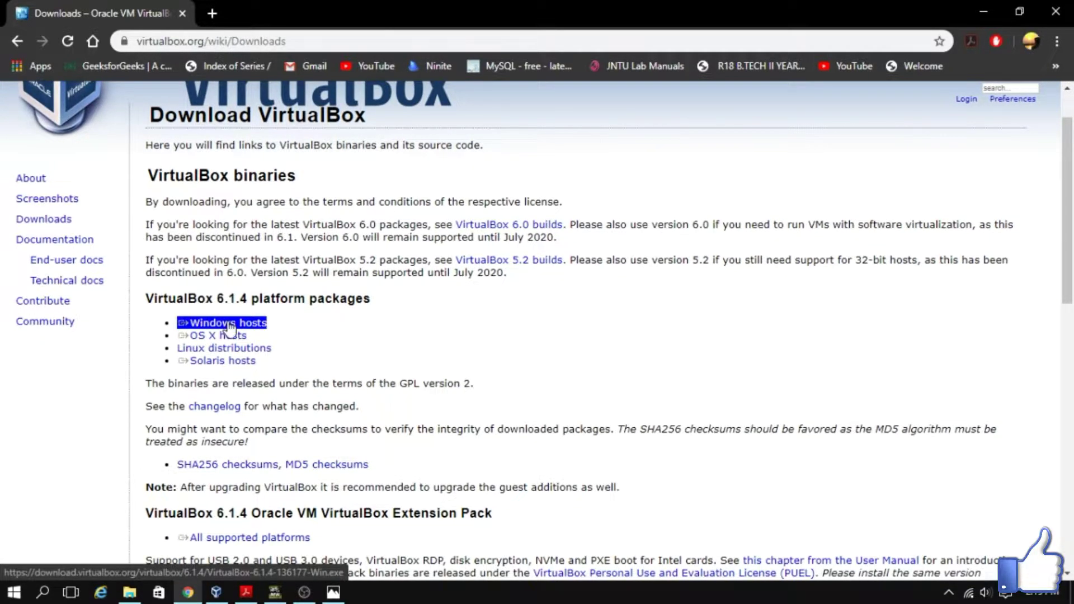
double_click(215, 335)
double_click(221, 361)
double_click(219, 336)
double_click(224, 324)
double_click(223, 336)
double_click(226, 324)
double_click(222, 335)
double_click(254, 325)
right_click(257, 330)
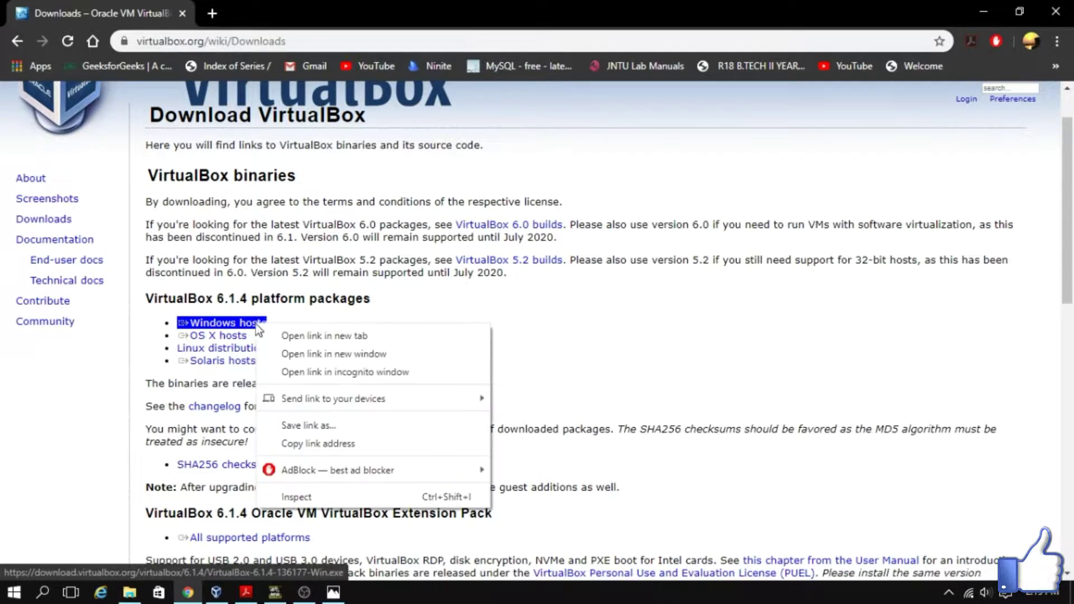
left_click(252, 334)
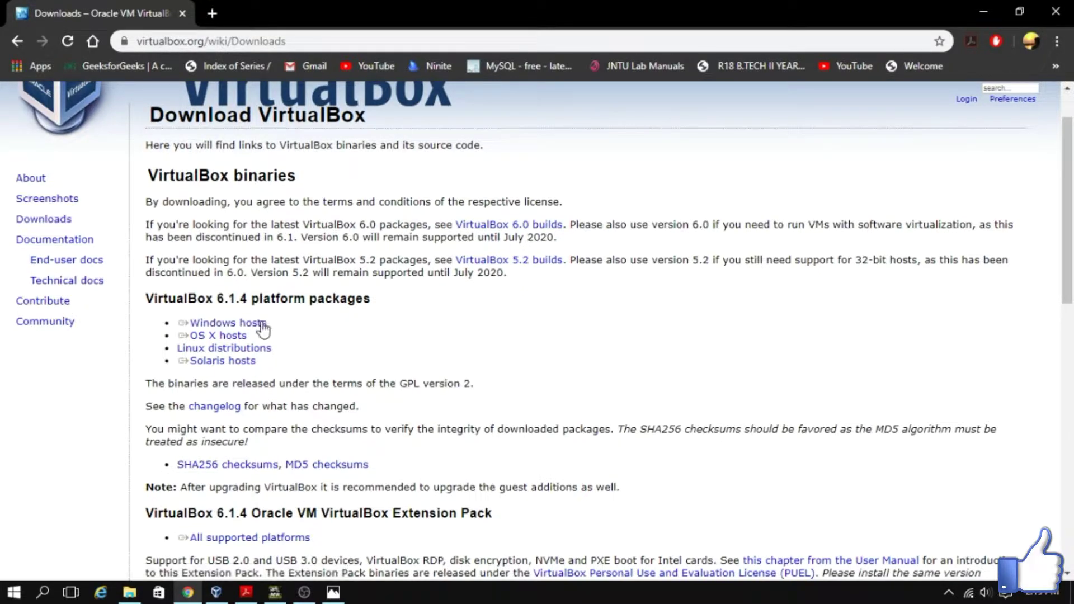
Start downloading the VirtualBox 6.1.4 package for Windows hosts, and cancel the download
left_click(253, 327)
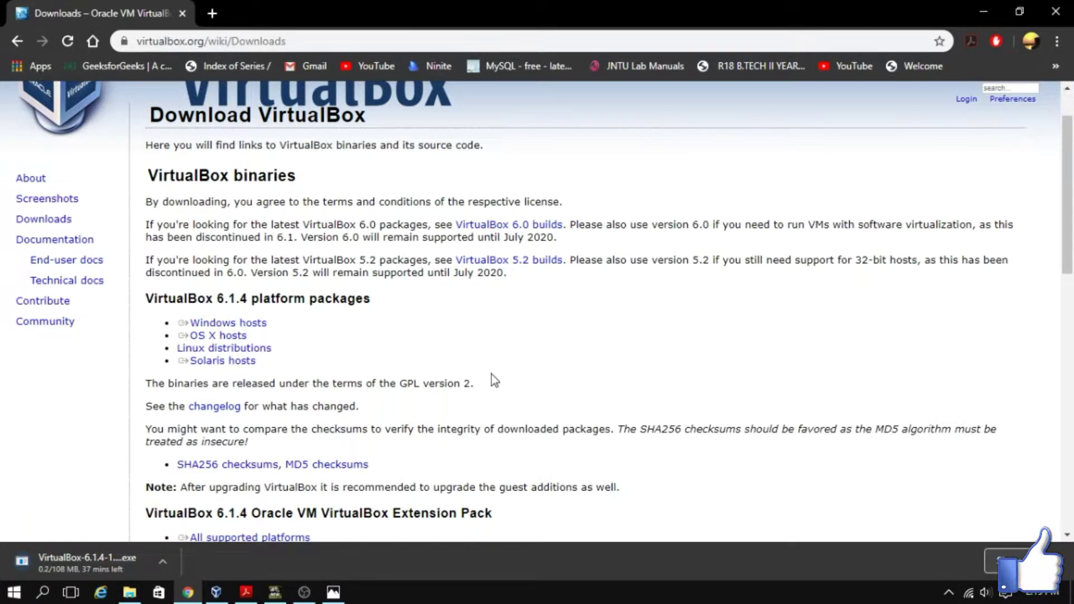
left_click(160, 571)
left_click(189, 536)
Start downloading the VirtualBox 6.1.4 Extension Pack for all supported platforms, cancel it and dismiss the list of downloads
scroll(504, 361, "down", 3)
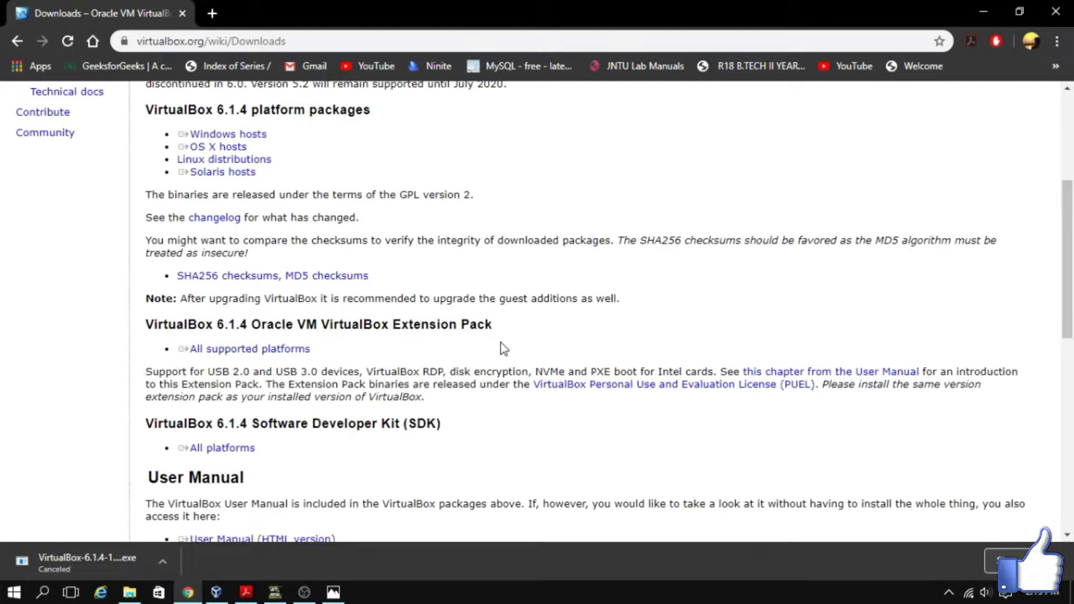
left_click_drag(259, 326, 512, 341)
left_click(568, 316)
left_click(287, 351)
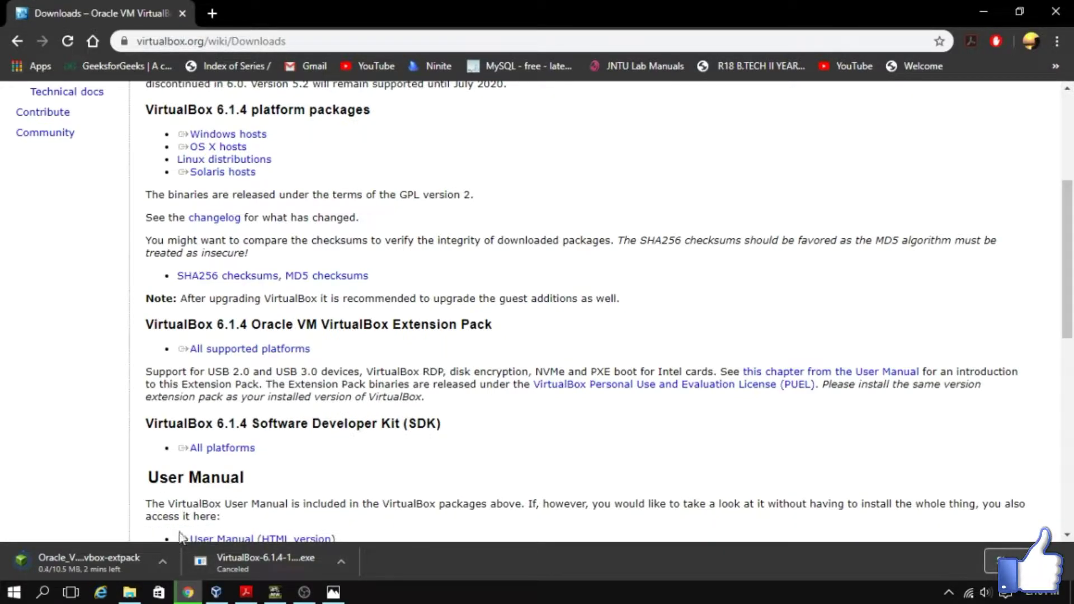
left_click(162, 561)
left_click(200, 538)
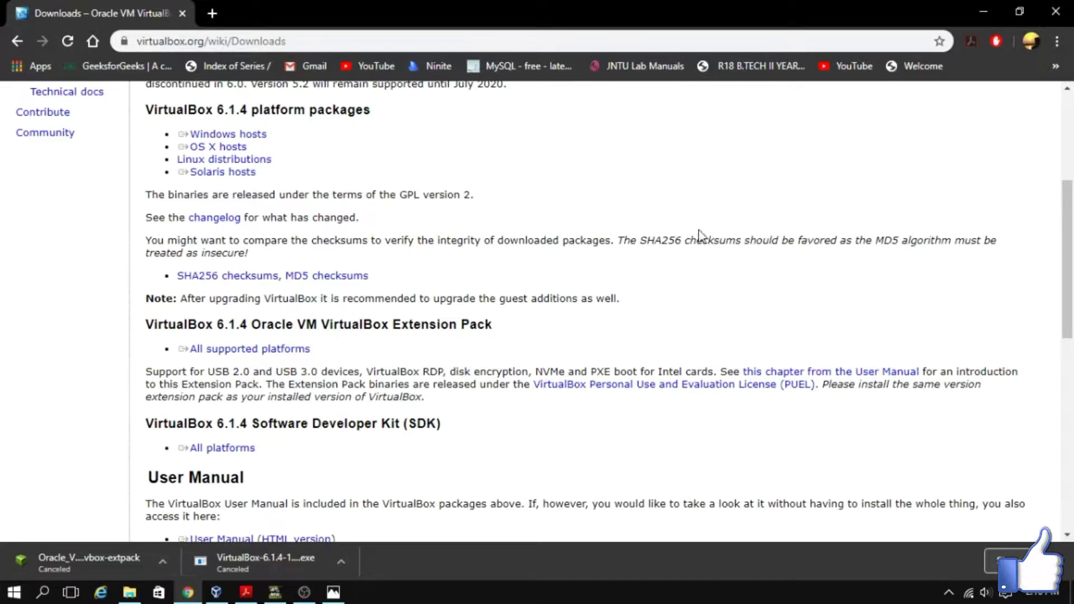
left_click(1056, 561)
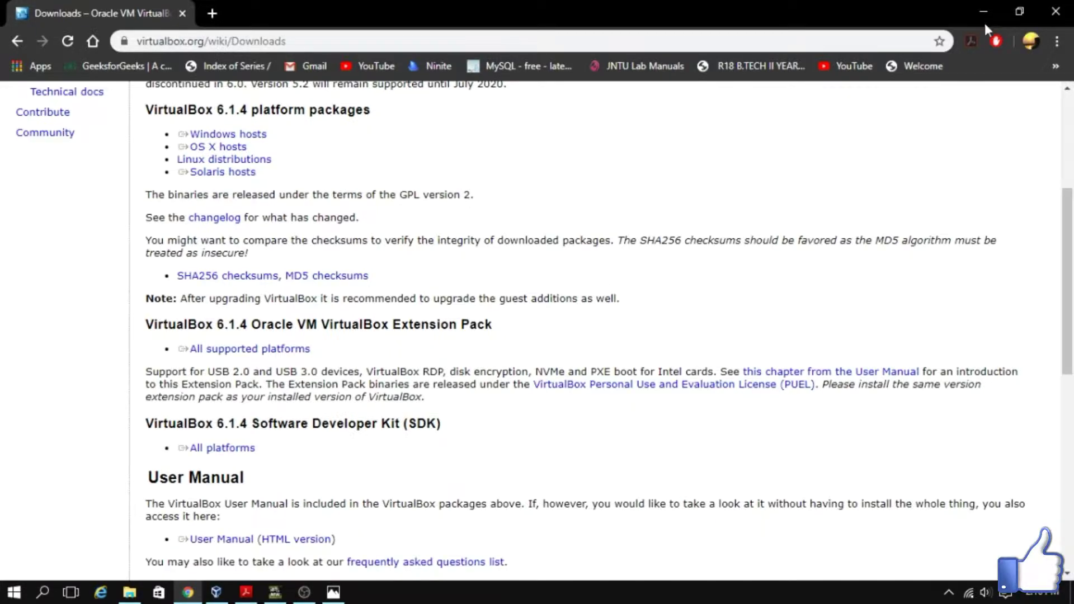
Review the platform packages and Extension Pack sections of the download page, and minimize the browser
scroll(380, 235, "up", 5)
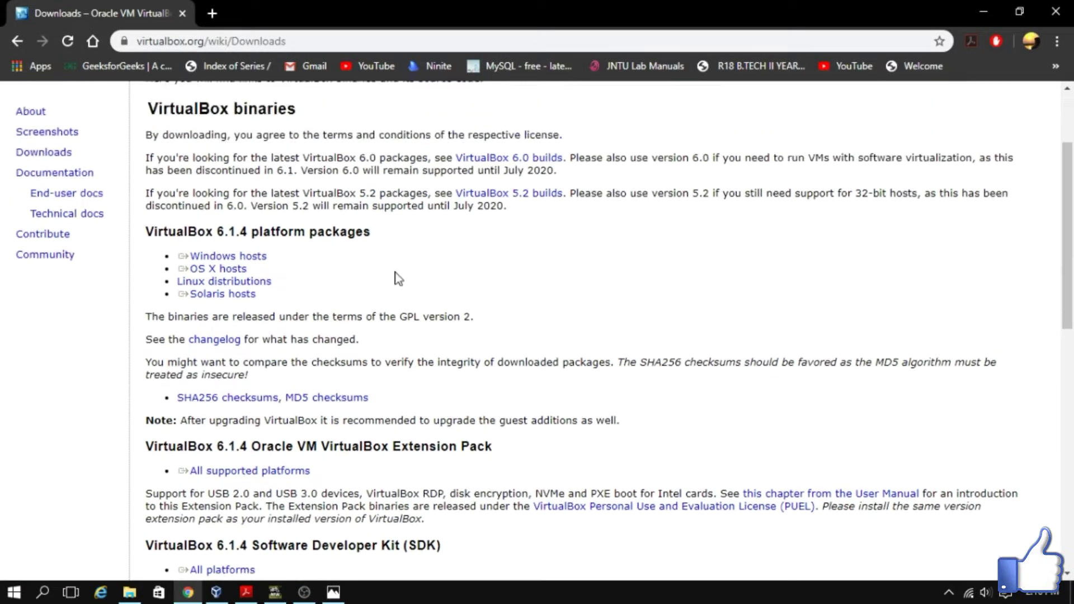
scroll(321, 427, "down", 1)
scroll(323, 354, "down", 2)
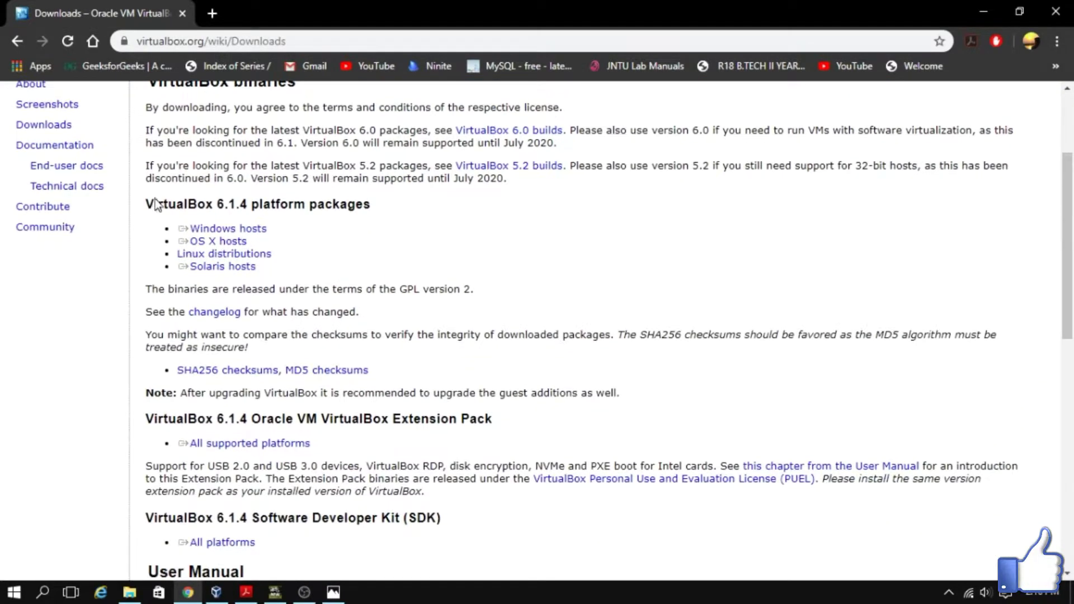
left_click_drag(142, 206, 377, 220)
left_click(285, 245)
left_click_drag(143, 419, 496, 424)
left_click(510, 424)
left_click(983, 13)
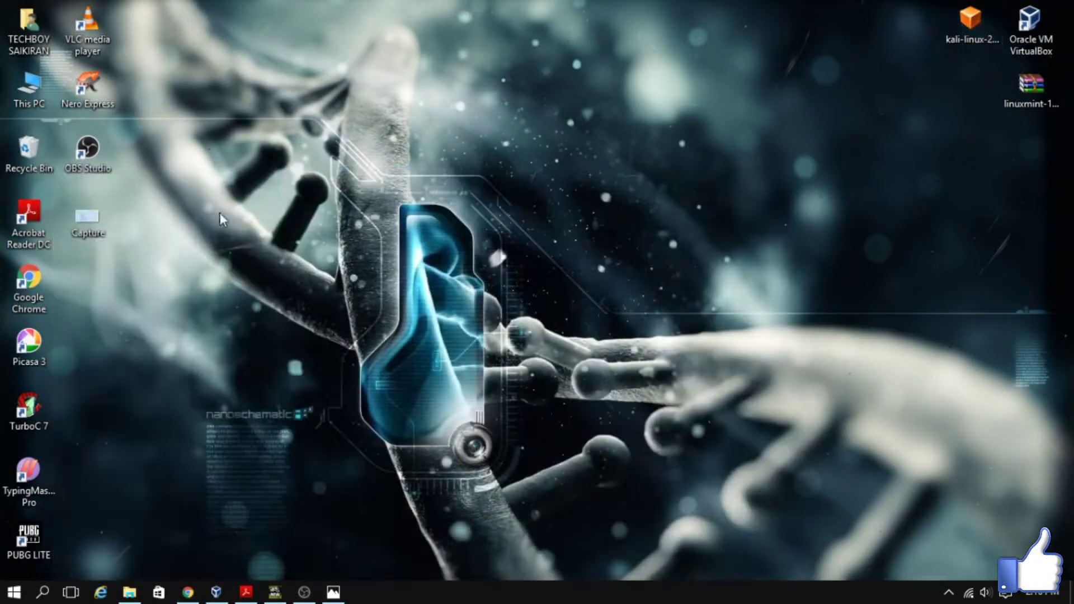
Switch to Oracle VM VirtualBox Manager, look over its main window and File commands, and minimize it
left_click(216, 592)
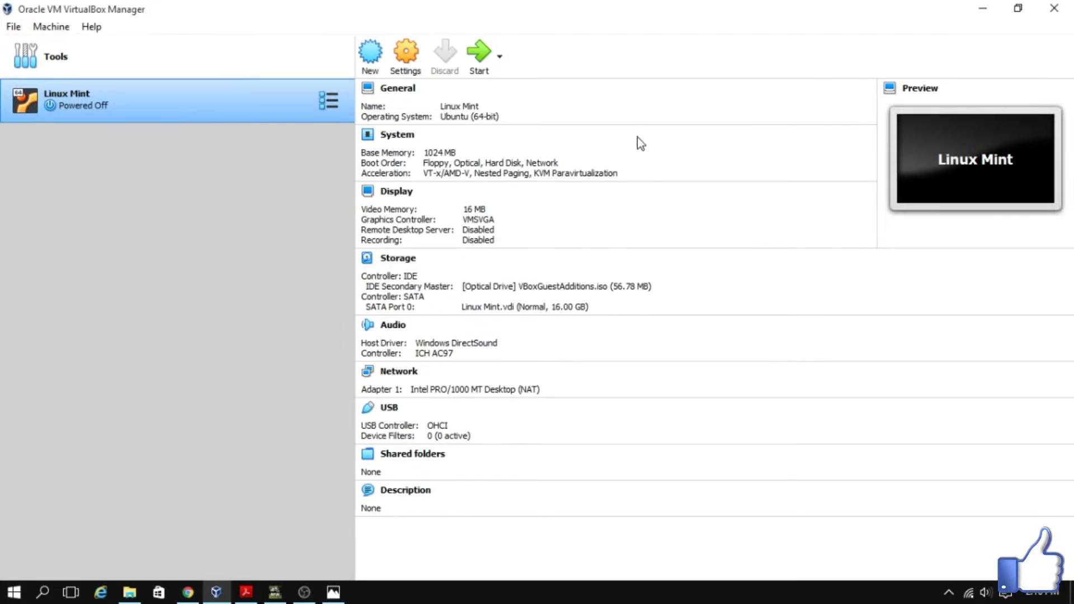
left_click(983, 9)
left_click(216, 592)
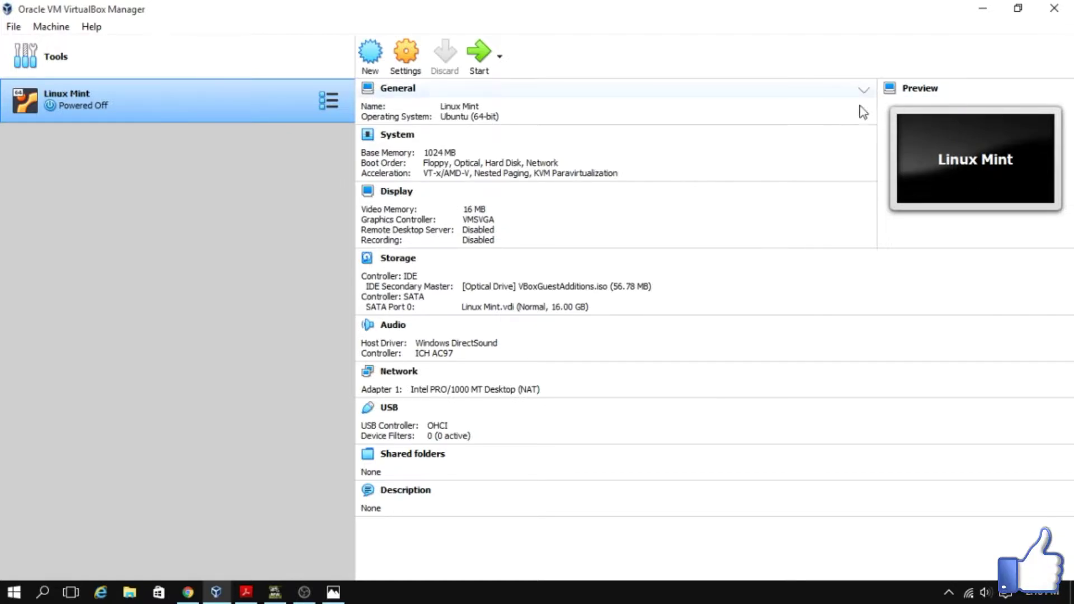
right_click(217, 114)
left_click(212, 257)
left_click(13, 26)
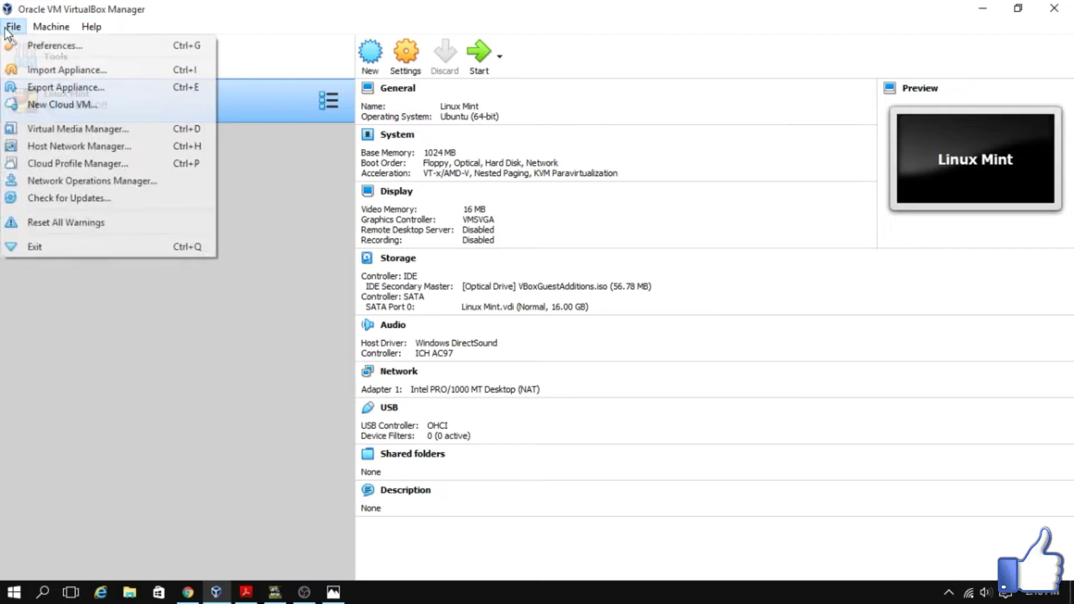
left_click(91, 26)
mouse_move(17, 26)
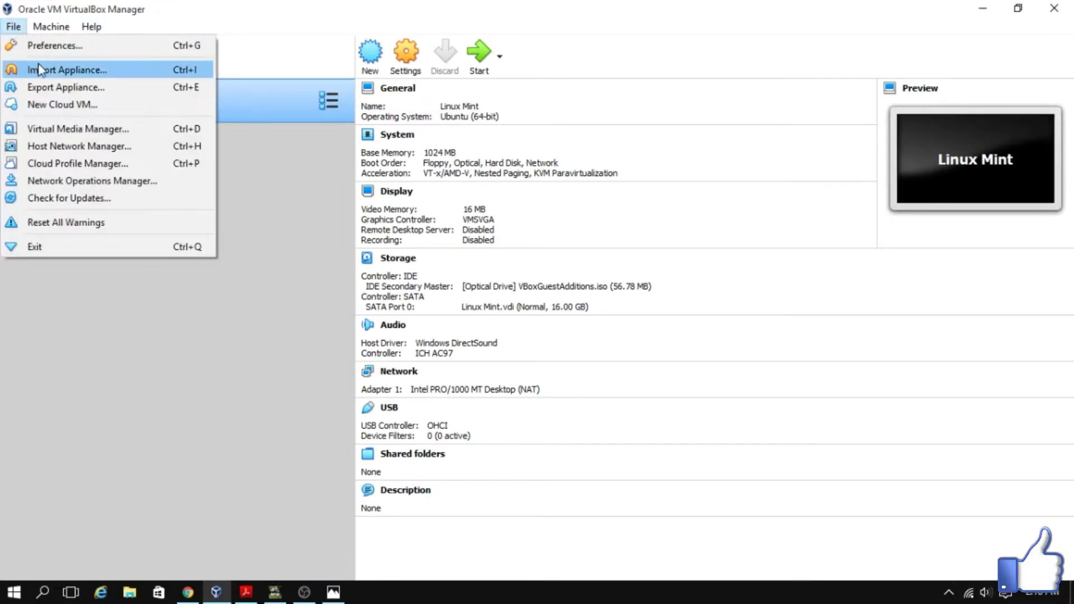
left_click(223, 391)
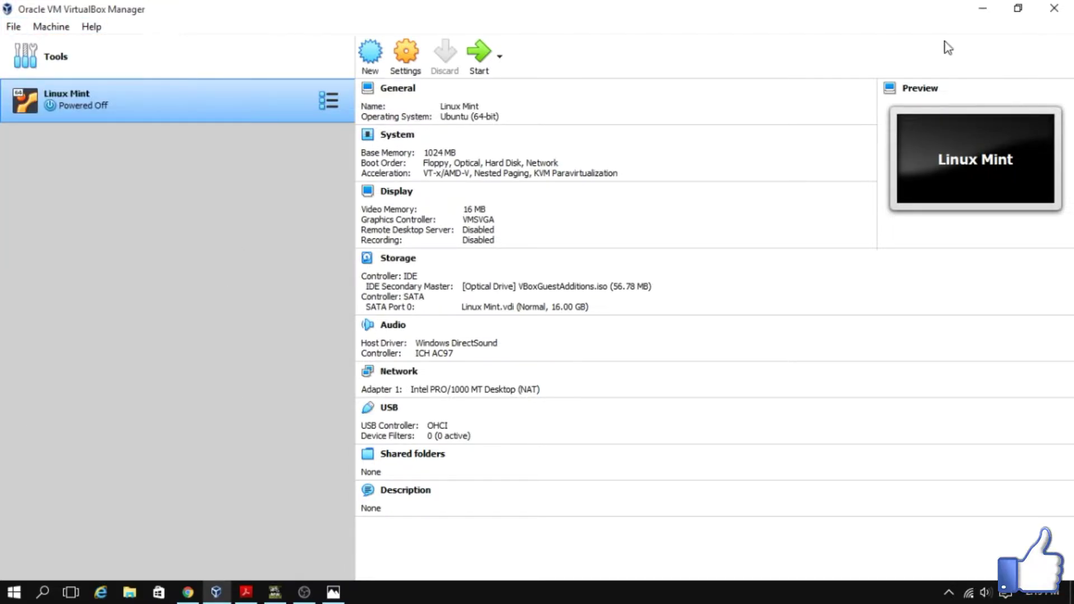
left_click(978, 11)
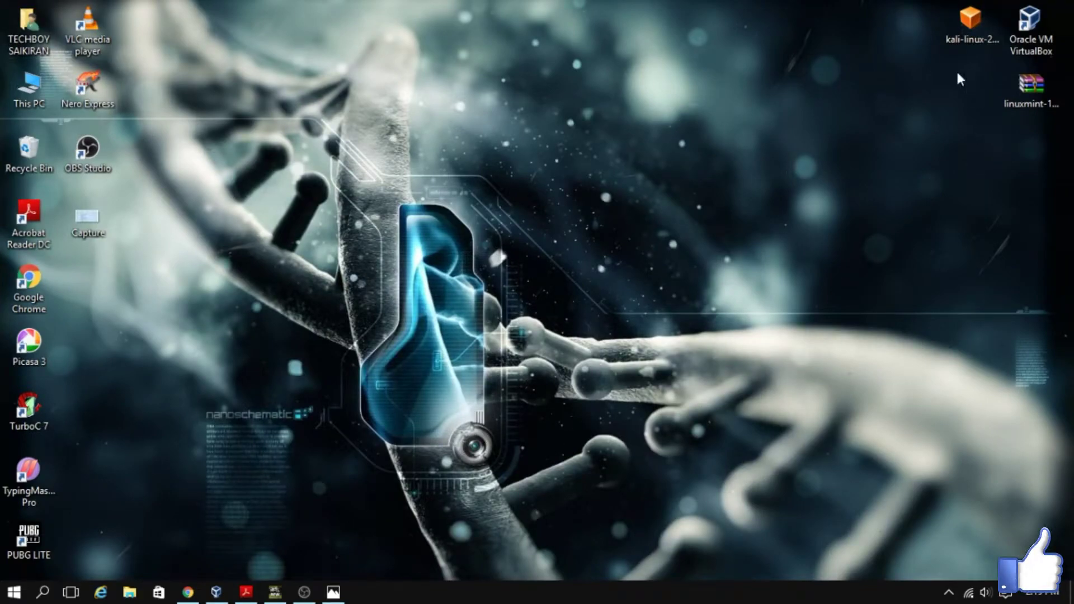
Move the kali-linux-2020.1-vbox-amd64 file across the desktop and put it back beside the Oracle VM VirtualBox shortcut
left_click_drag(978, 29, 890, 103)
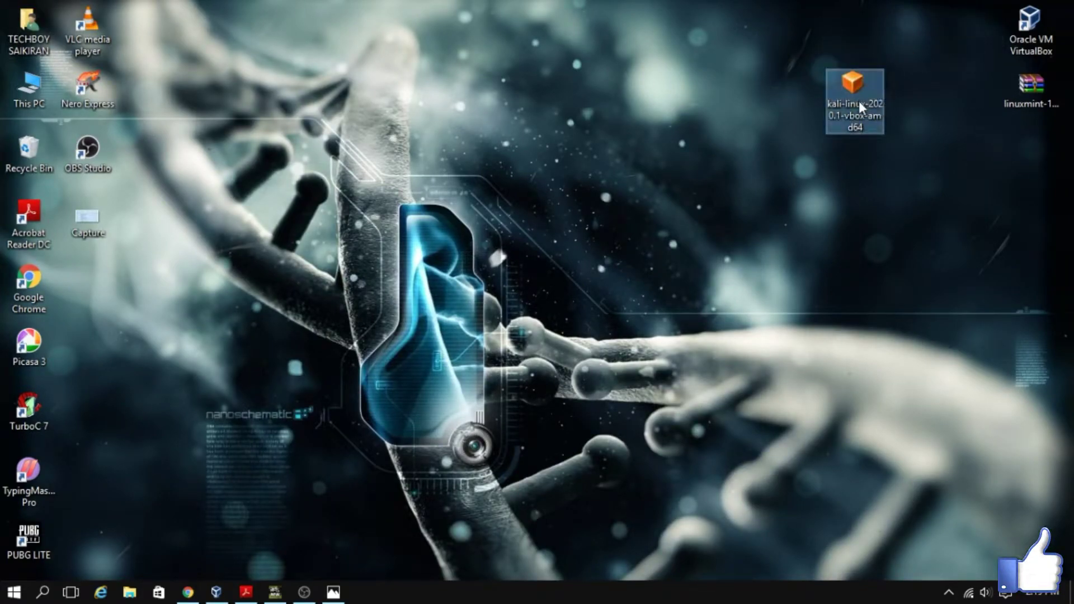
left_click(854, 150)
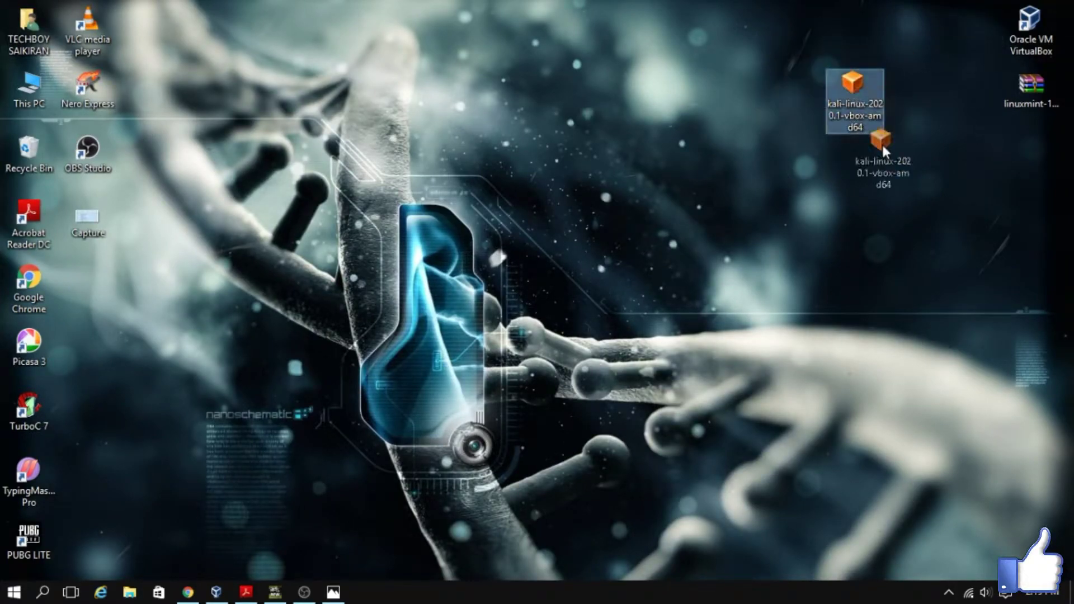
left_click_drag(918, 42, 968, 19)
left_click(808, 215)
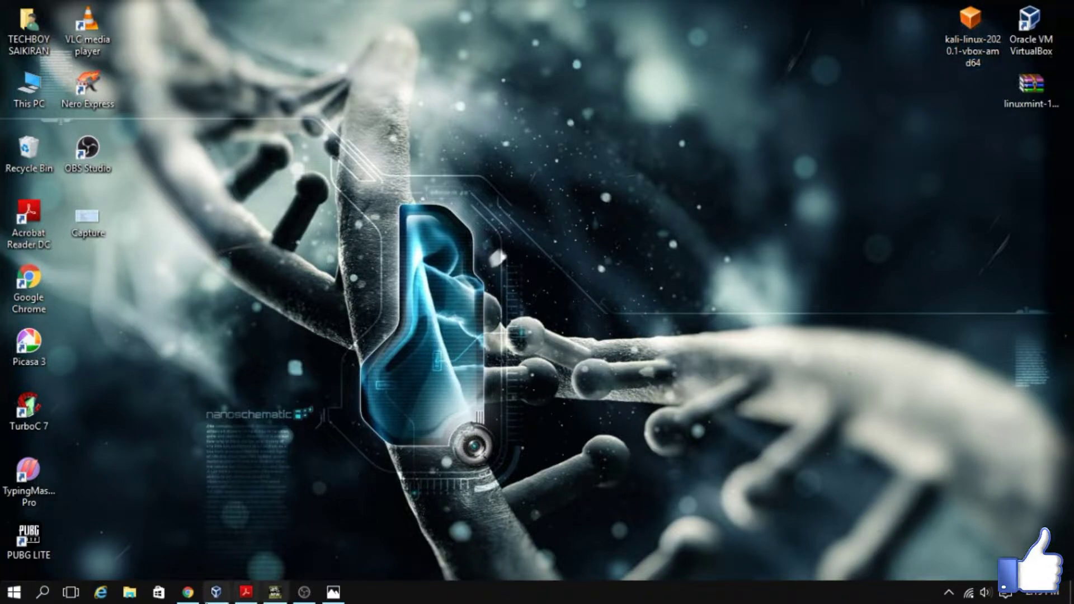
Switch to Chrome and open kali.org in a new tab
left_click(193, 594)
left_click(212, 13)
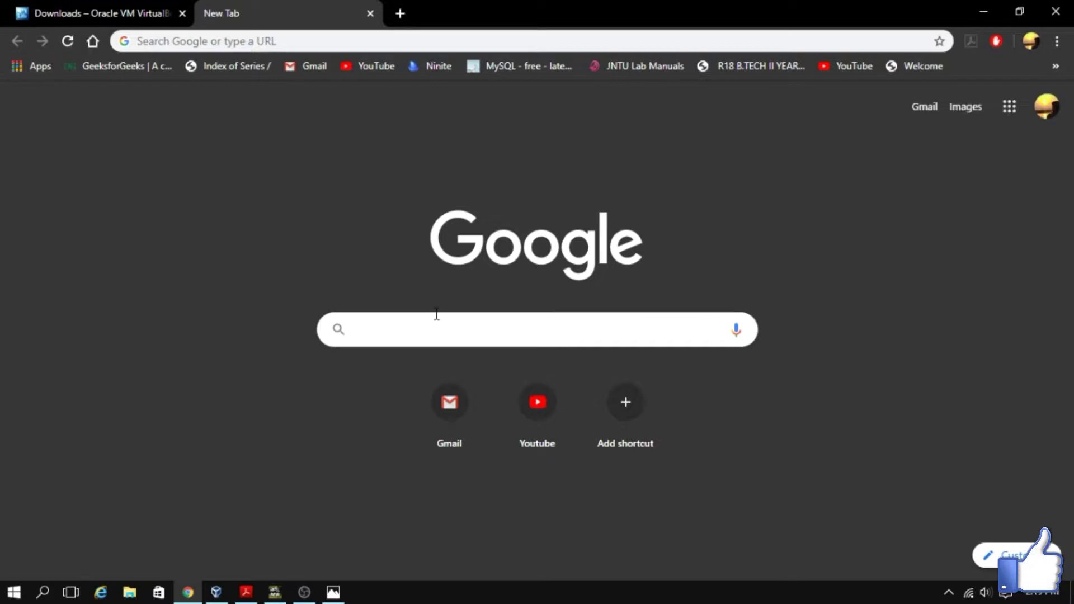
type("kali.org")
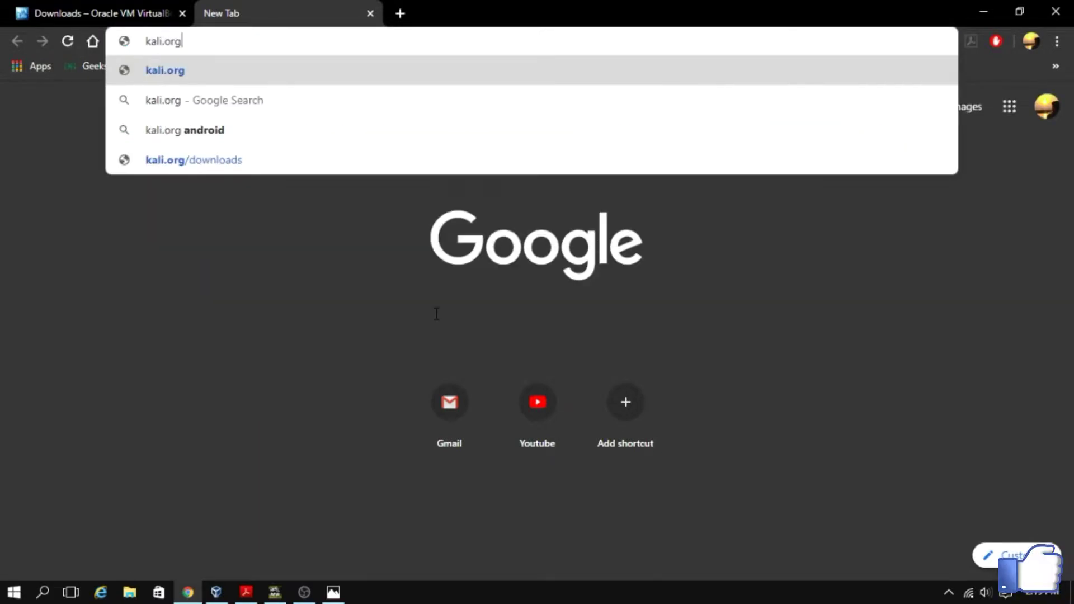
key("Return")
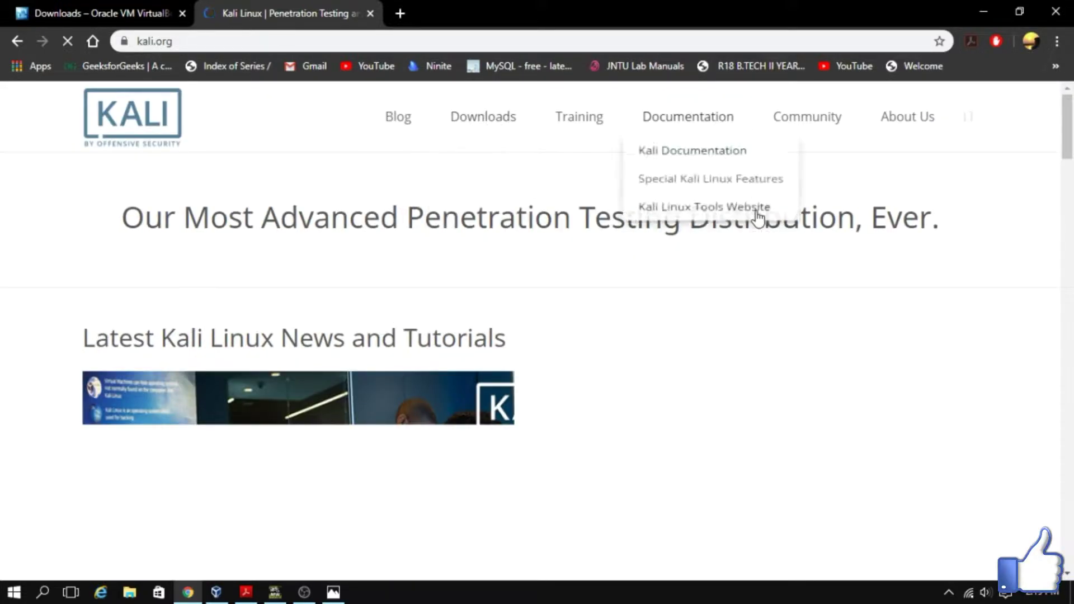
Open the Kali Linux downloads page and bring up its table of image files
mouse_move(669, 130)
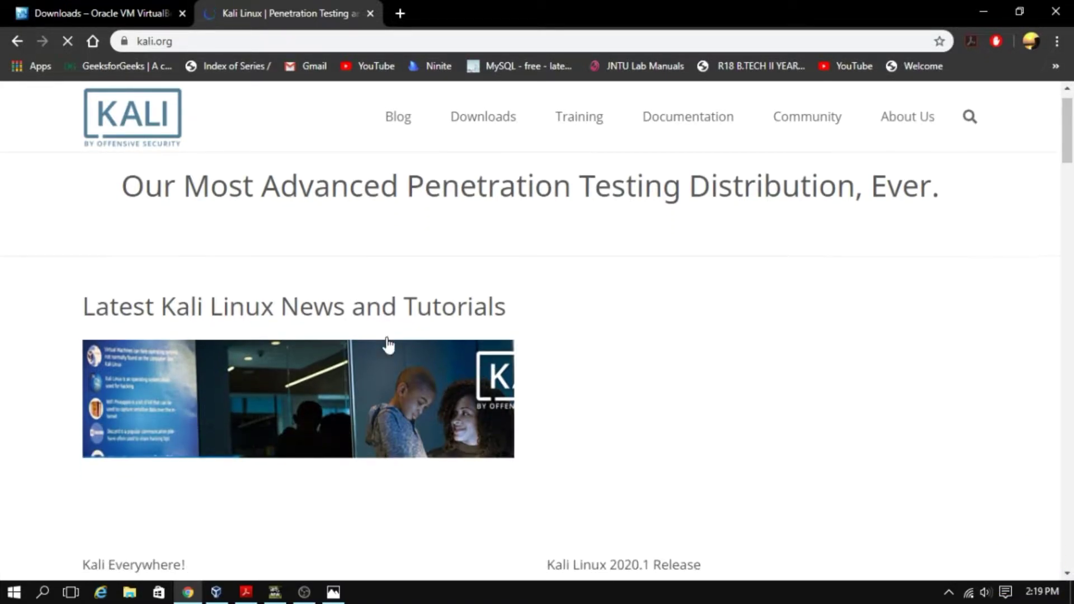
scroll(377, 350, "down", 5)
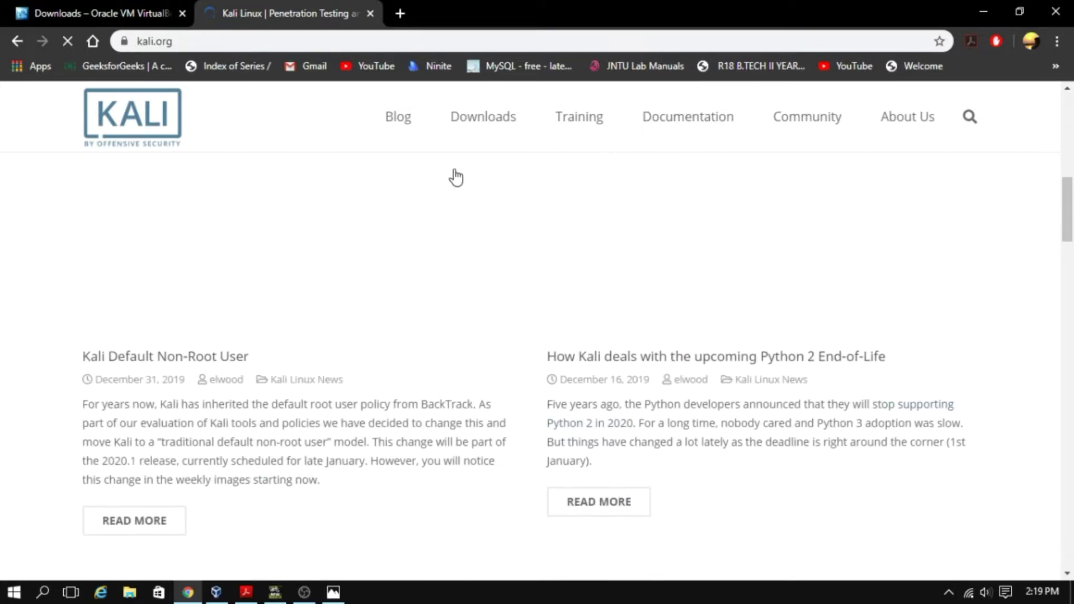
mouse_move(482, 124)
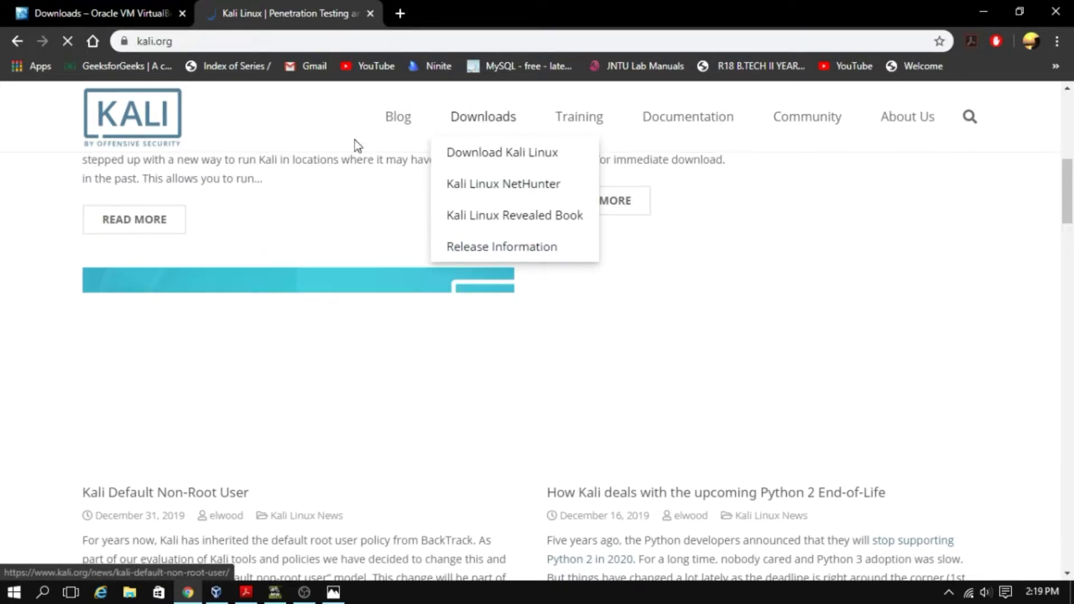
left_click(489, 114)
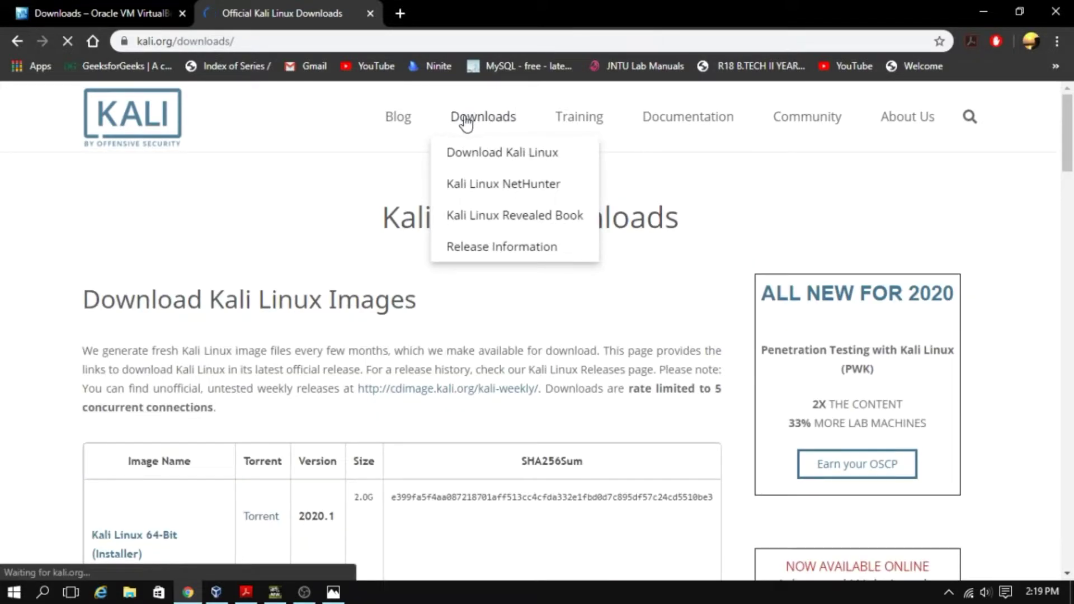
scroll(263, 444, "down", 3)
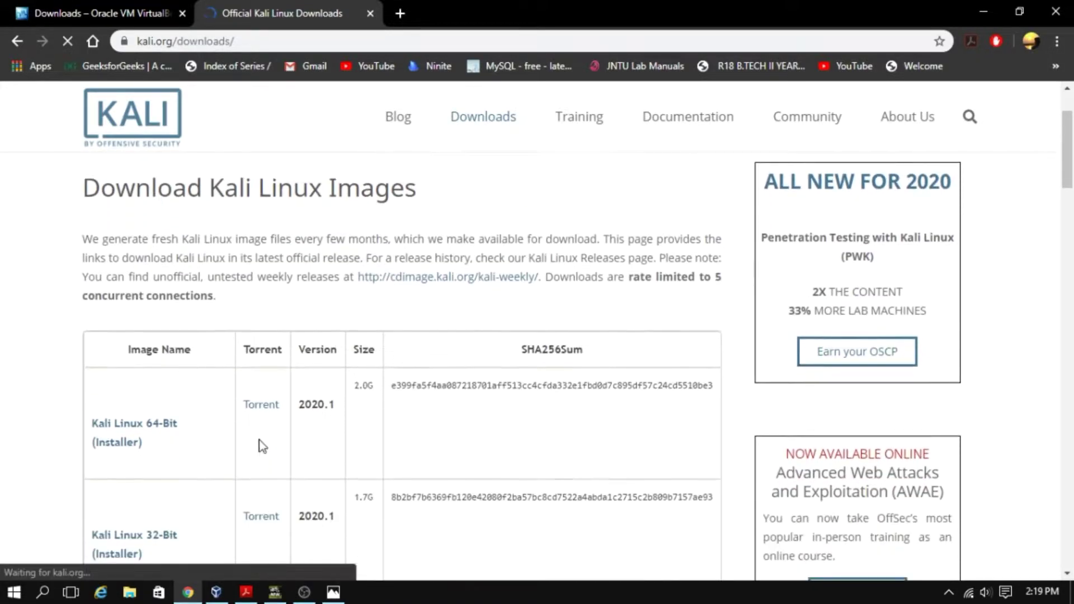
Find the Kali Linux 64-bit VirtualBox entry in the image table and open its Offensive Security VM Download Page
scroll(321, 396, "down", 3)
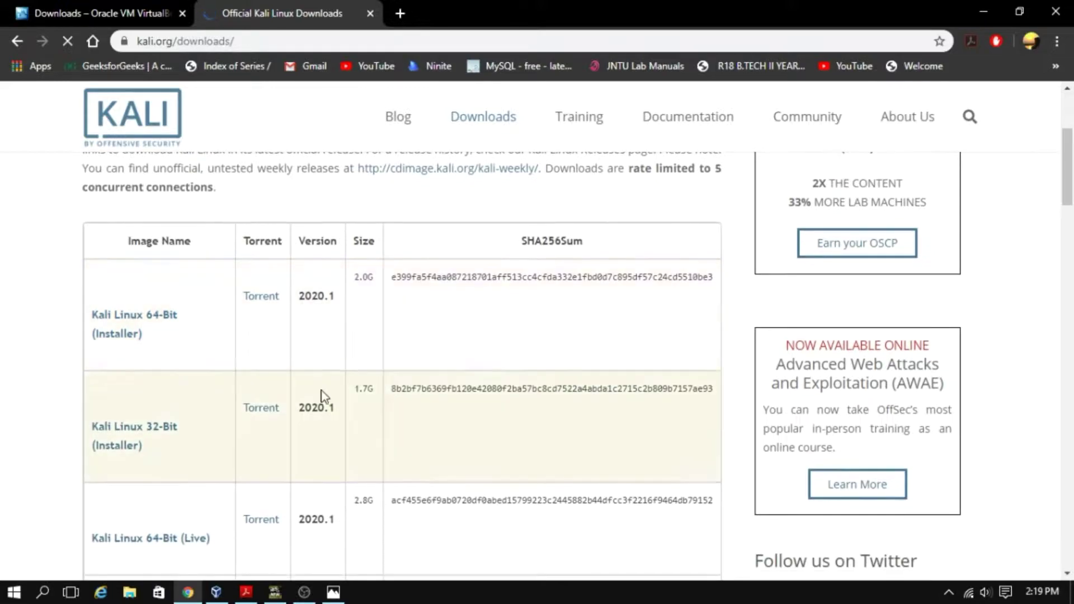
scroll(193, 325, "down", 7)
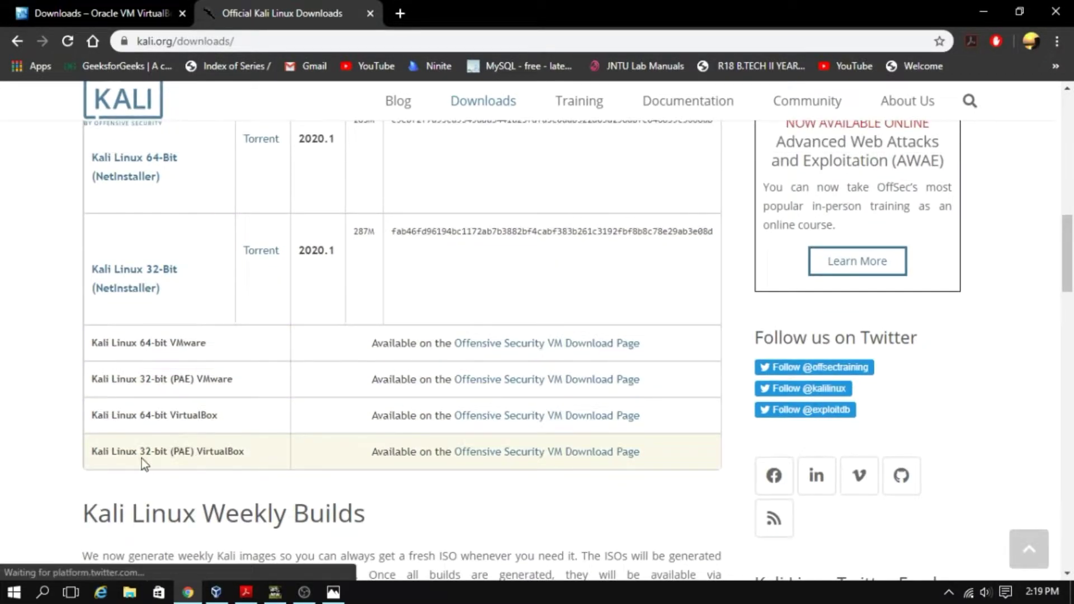
left_click_drag(92, 415, 212, 424)
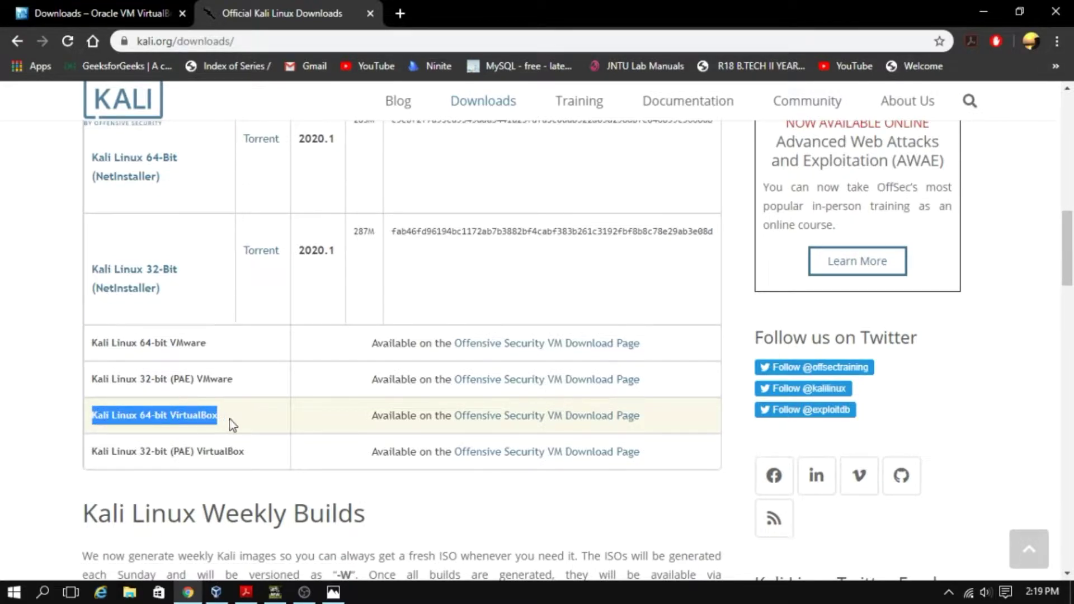
left_click(247, 426)
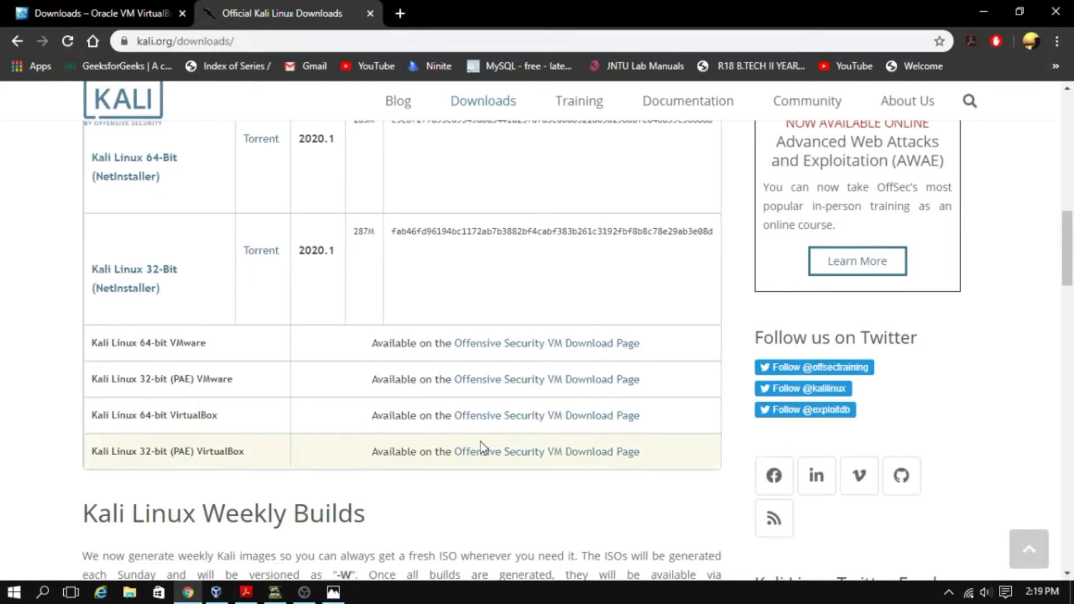
right_click(560, 419)
key("Escape")
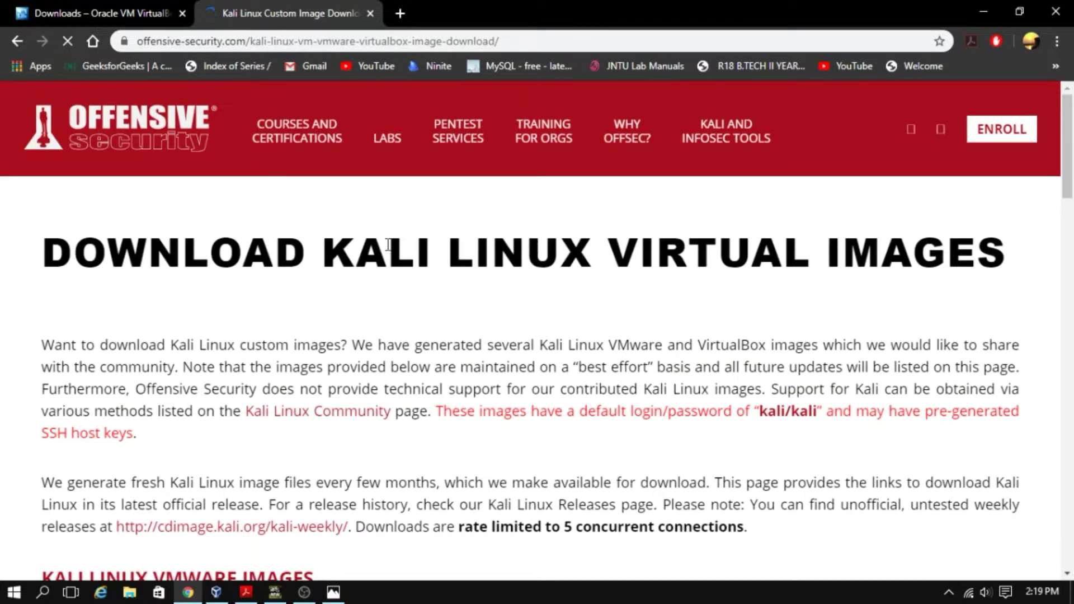
Expand the Kali Linux VirtualBox Images section on the virtual images download page
scroll(505, 271, "down", 8)
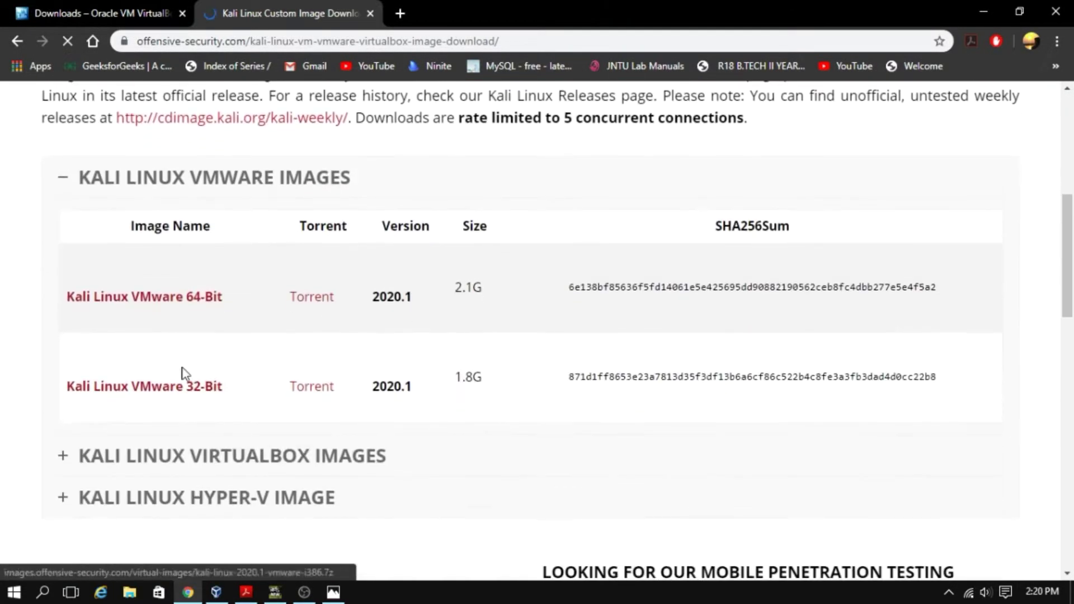
scroll(299, 291, "down", 2)
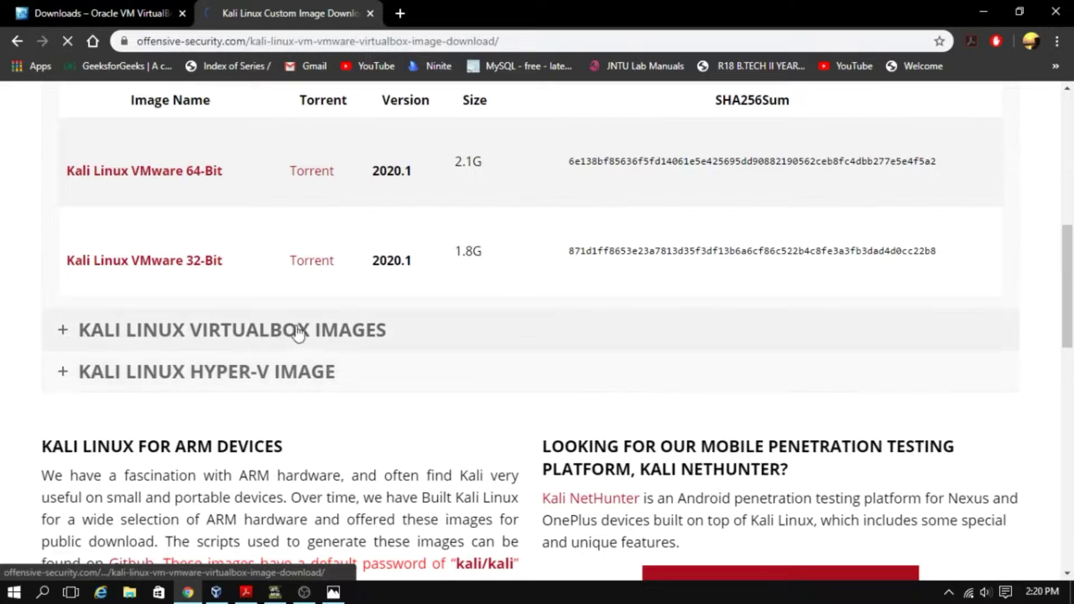
left_click_drag(135, 336, 284, 346)
left_click(73, 335)
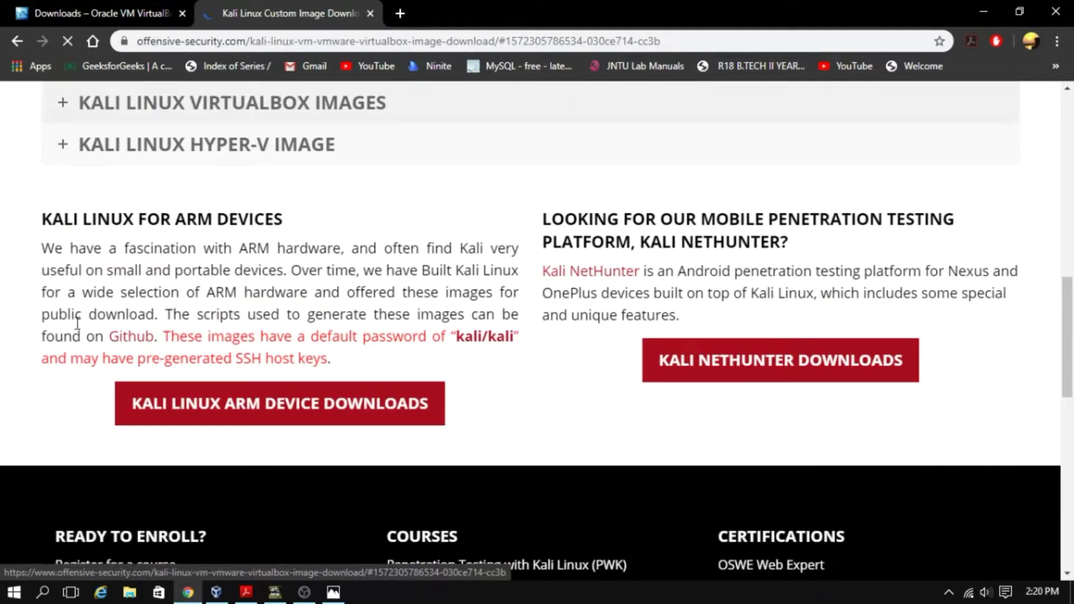
scroll(368, 226, "up", 1)
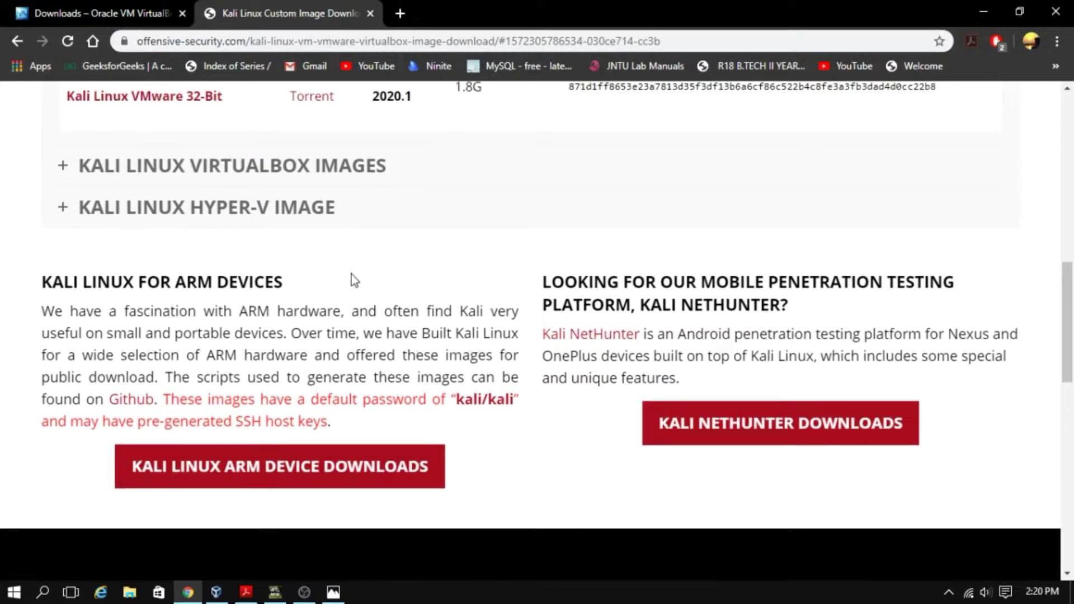
left_click(300, 166)
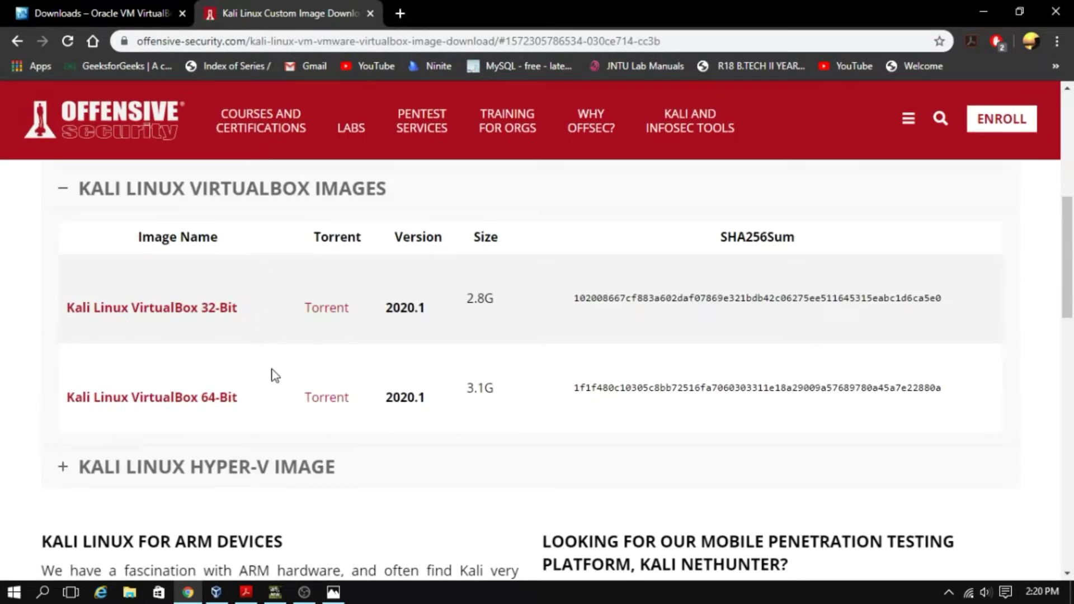
Check the size of the Kali Linux VirtualBox 64-Bit image, start its download, and cancel it
scroll(278, 388, "down", 1)
scroll(210, 213, "up", 2)
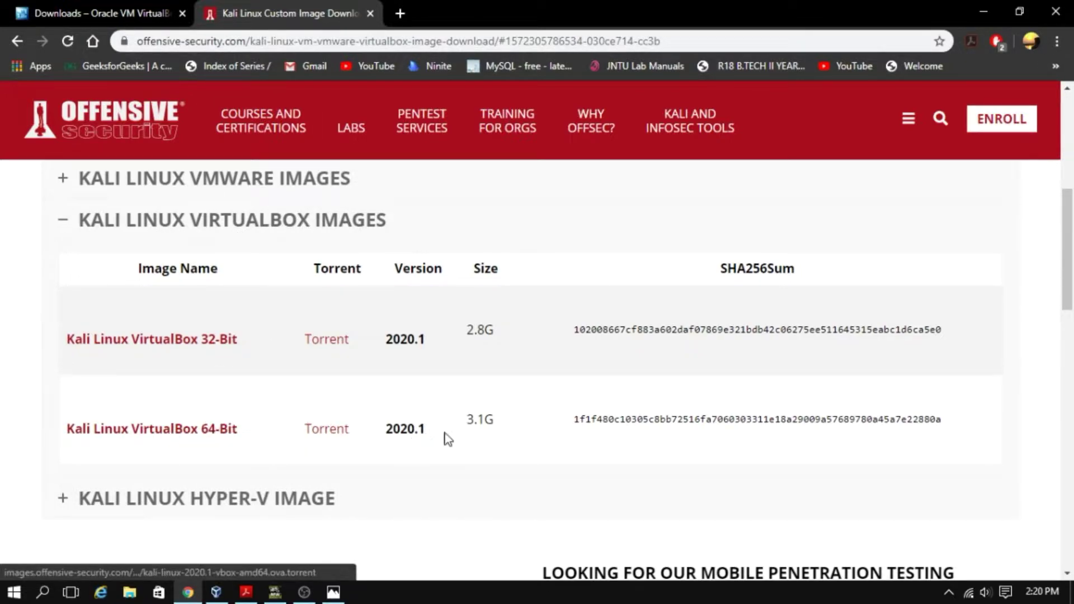
left_click_drag(465, 421, 494, 420)
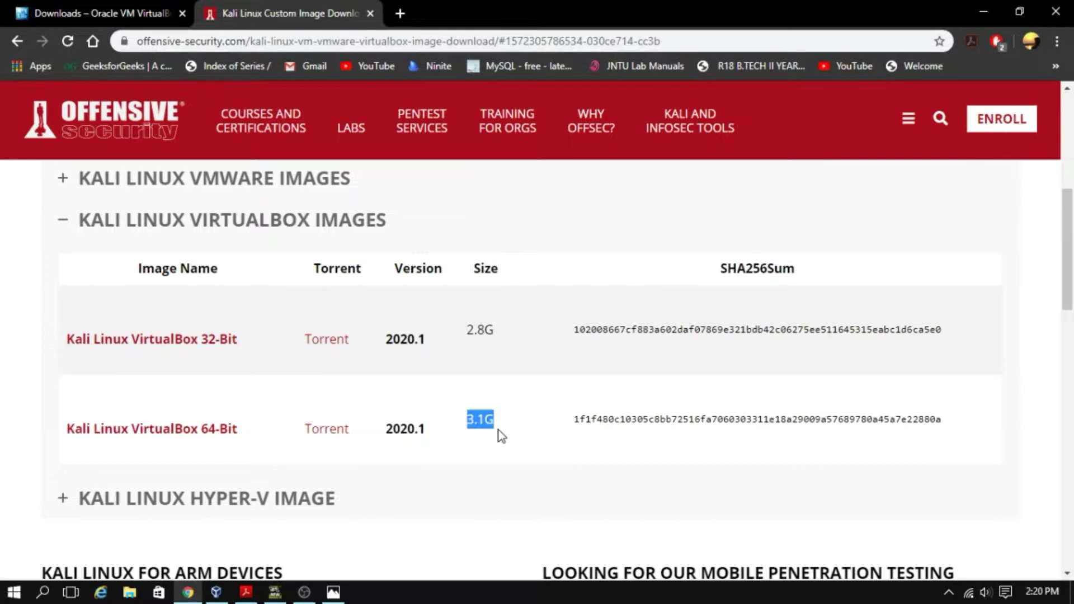
left_click_drag(385, 429, 79, 430)
left_click(216, 439)
left_click(217, 439)
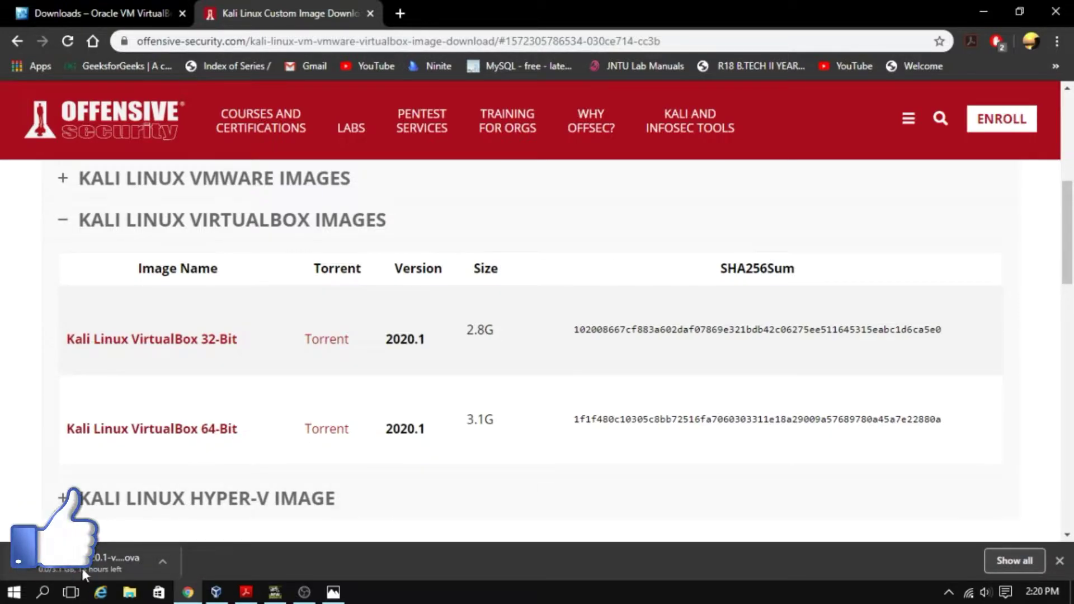
left_click(160, 561)
left_click(224, 536)
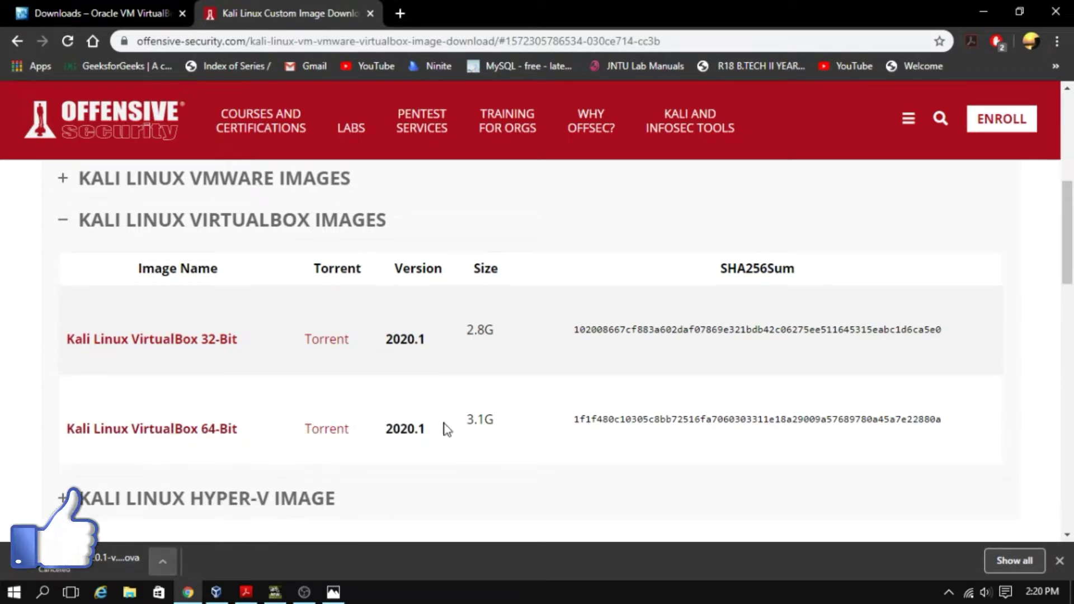
Minimize the browser, look at the VirtualBox Extension Pack file in the Downloads folder, and return to the kali-linux-2020.1-vbox-amd64 file on the desktop
left_click(984, 11)
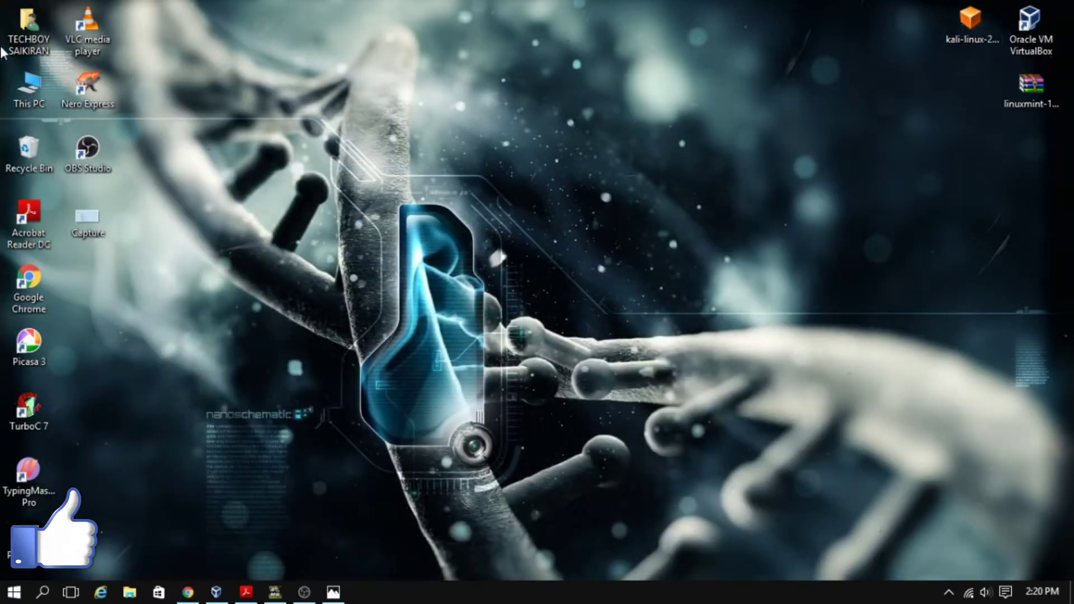
double_click(29, 87)
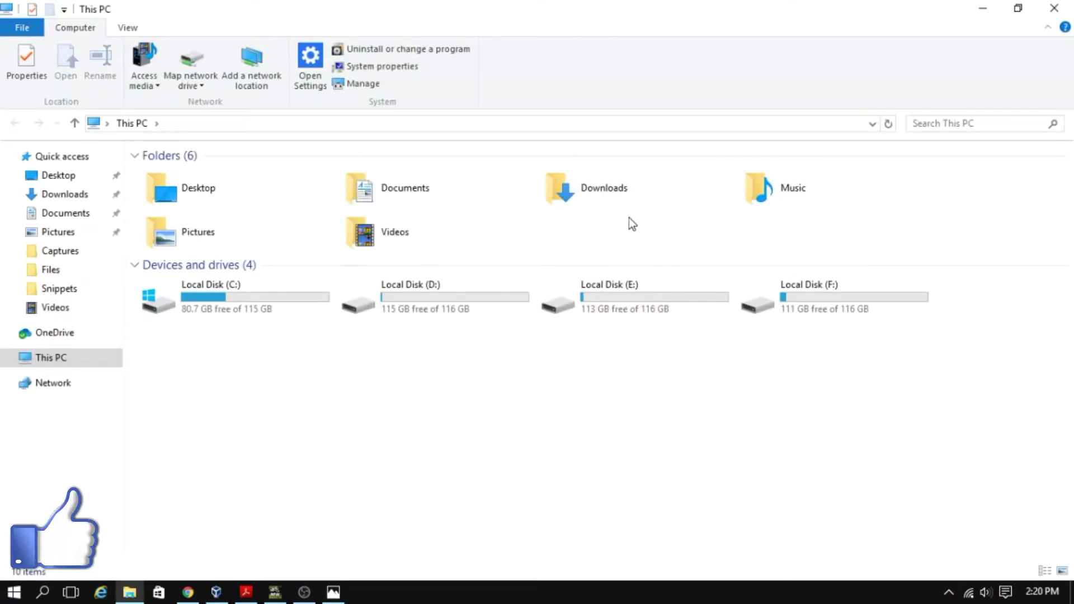
double_click(647, 188)
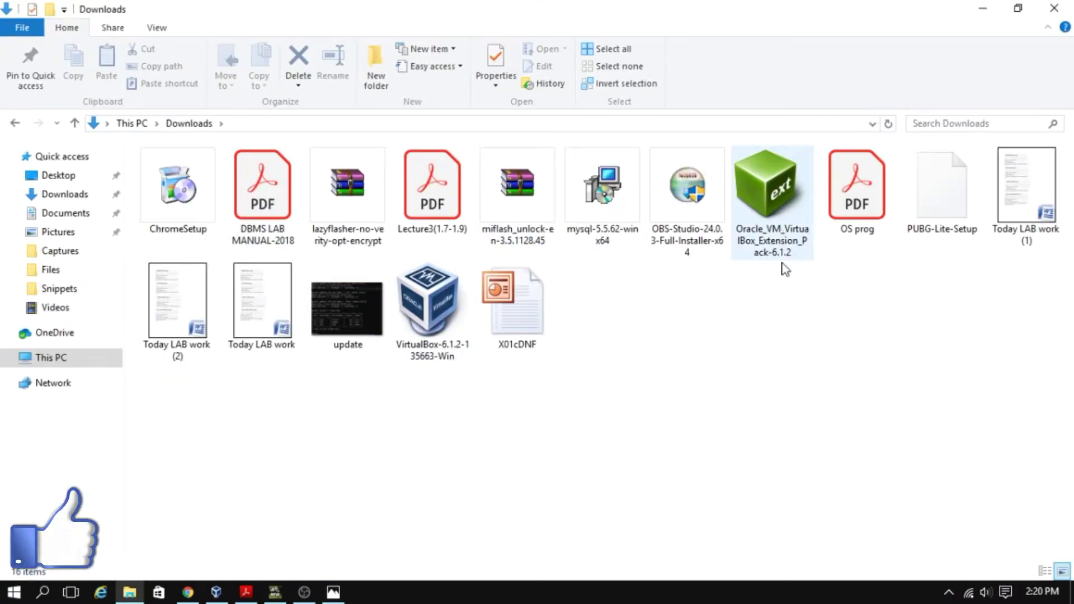
left_click(773, 229)
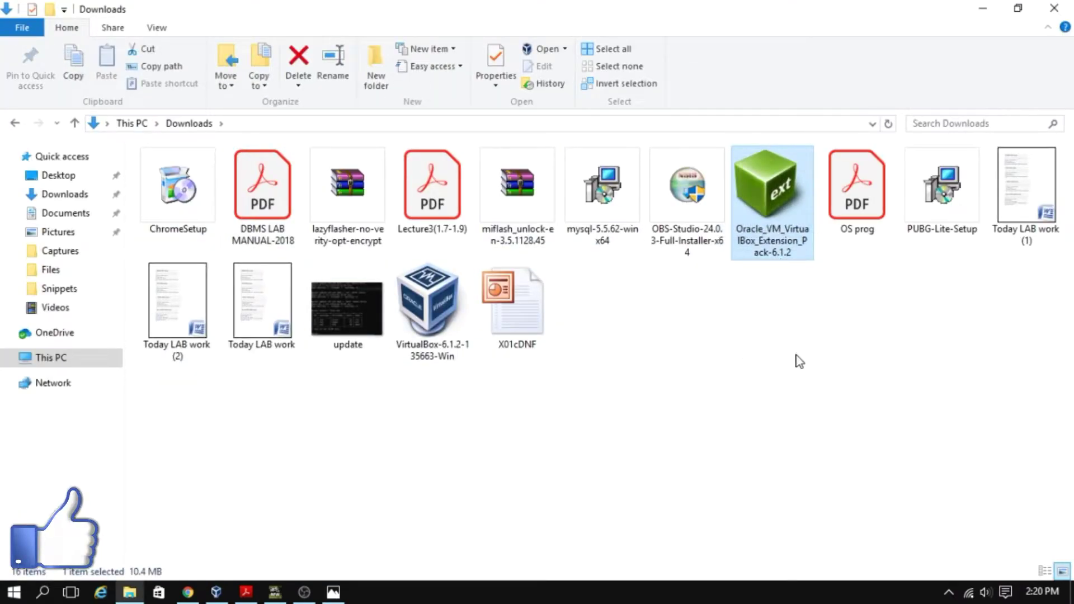
left_click(1053, 8)
mouse_move(952, 48)
left_mouse_down()
mouse_move(917, 62)
mouse_move(957, 41)
left_mouse_up()
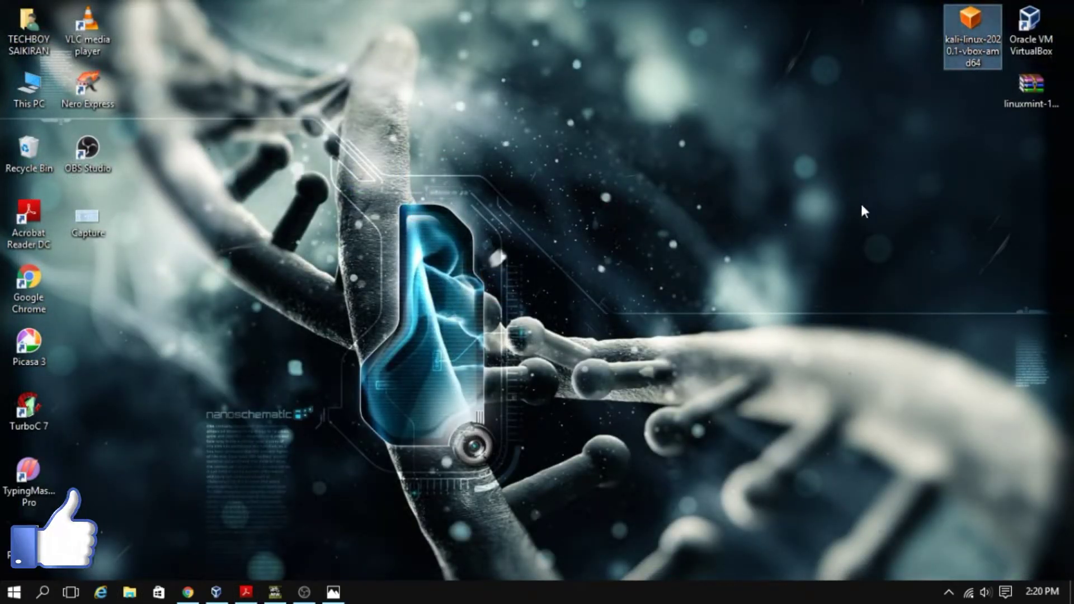
Switch to Oracle VM VirtualBox Manager and choose kali-linux-2020.1-vbox-amd64 from the Desktop as the appliance to import
left_click(216, 591)
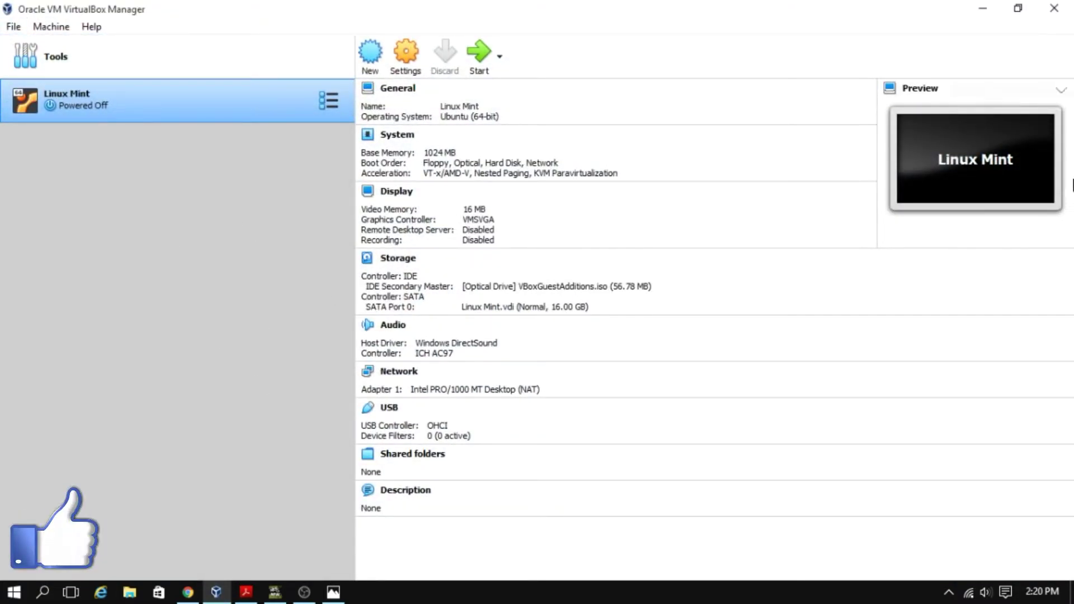
left_click(9, 28)
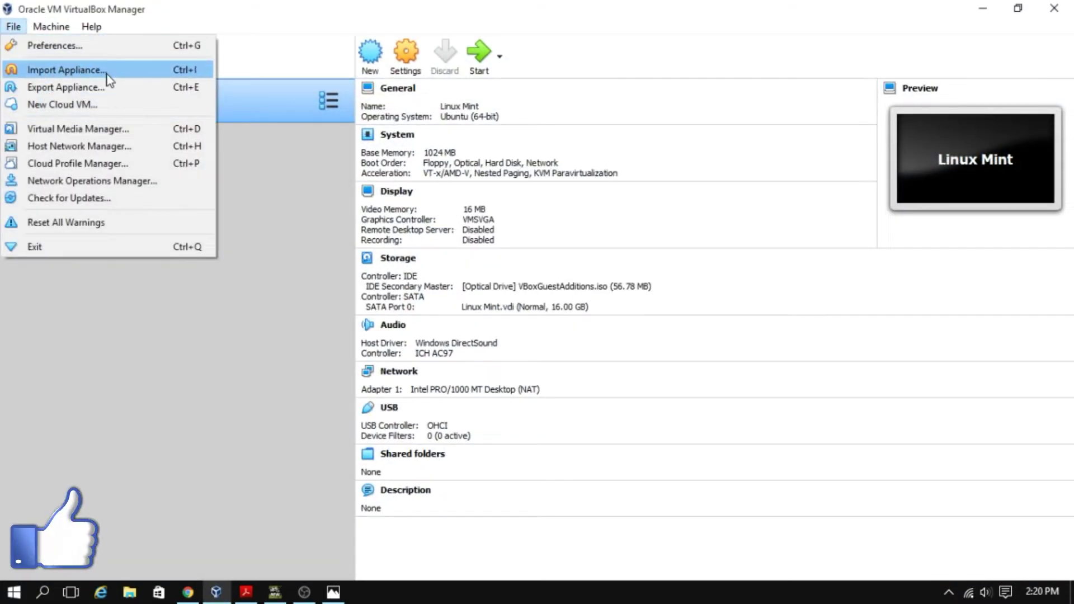
left_click(140, 68)
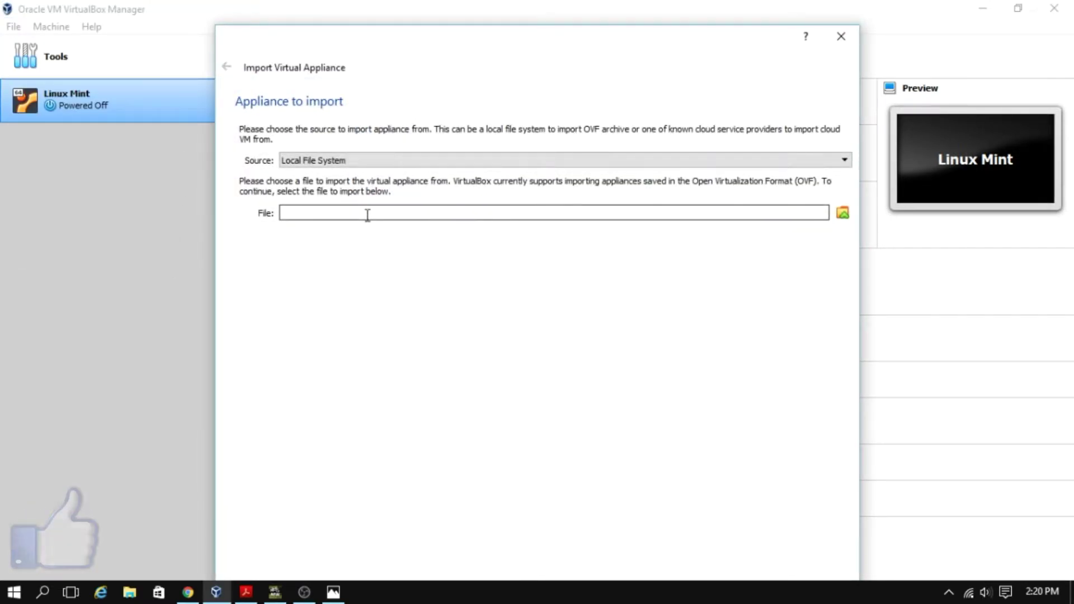
left_click(843, 212)
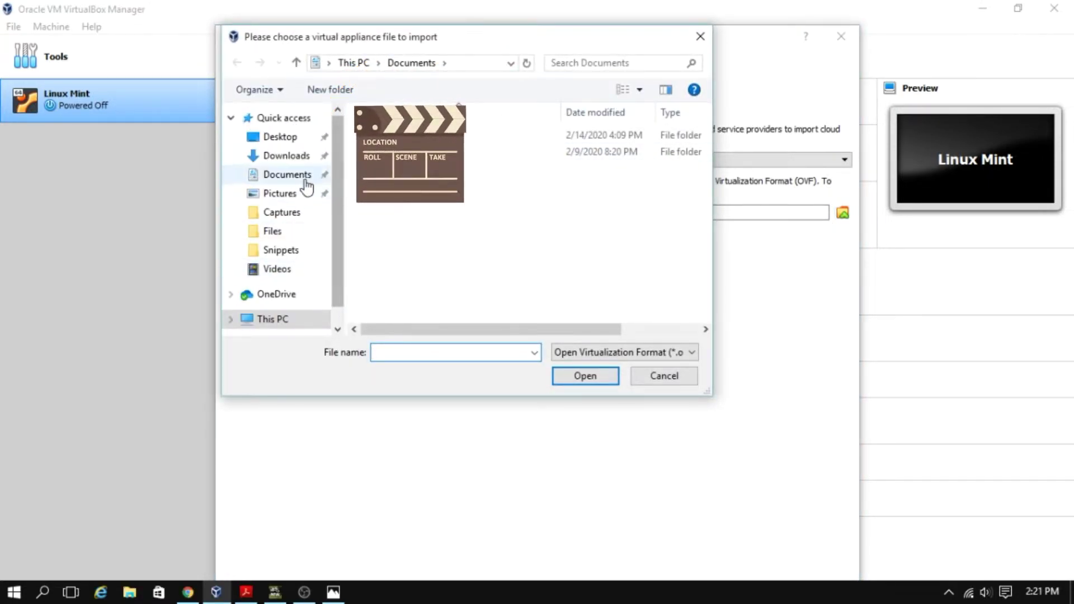
left_click(297, 139)
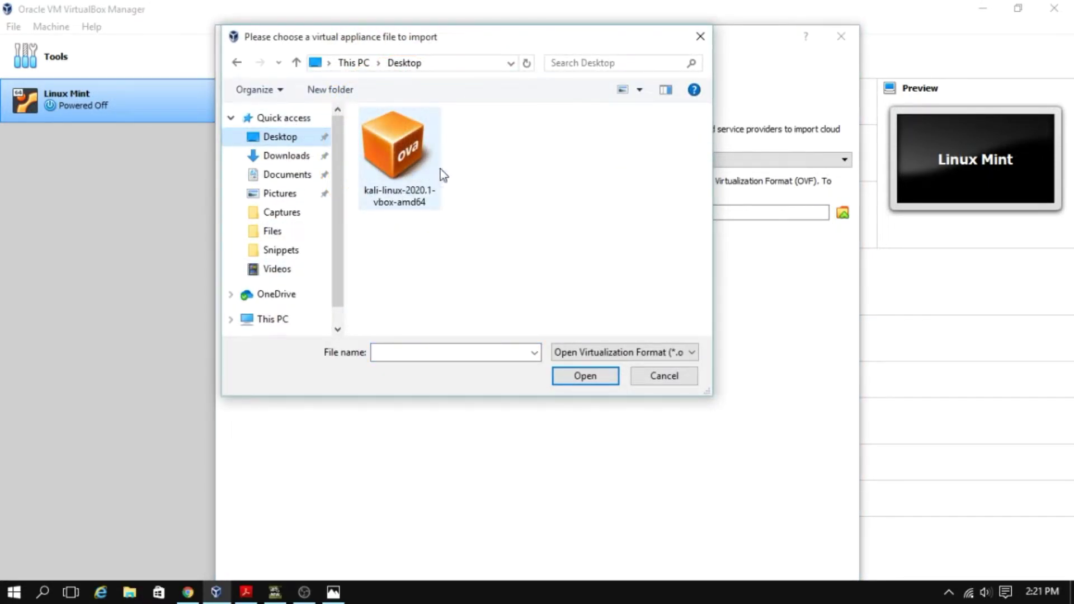
left_click(412, 195)
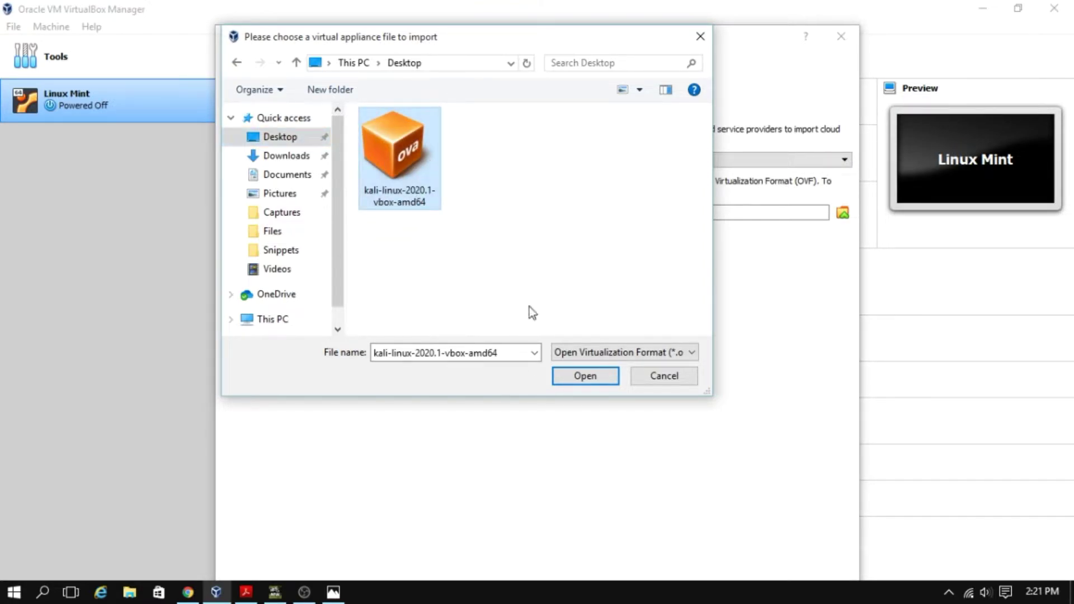
left_click(586, 376)
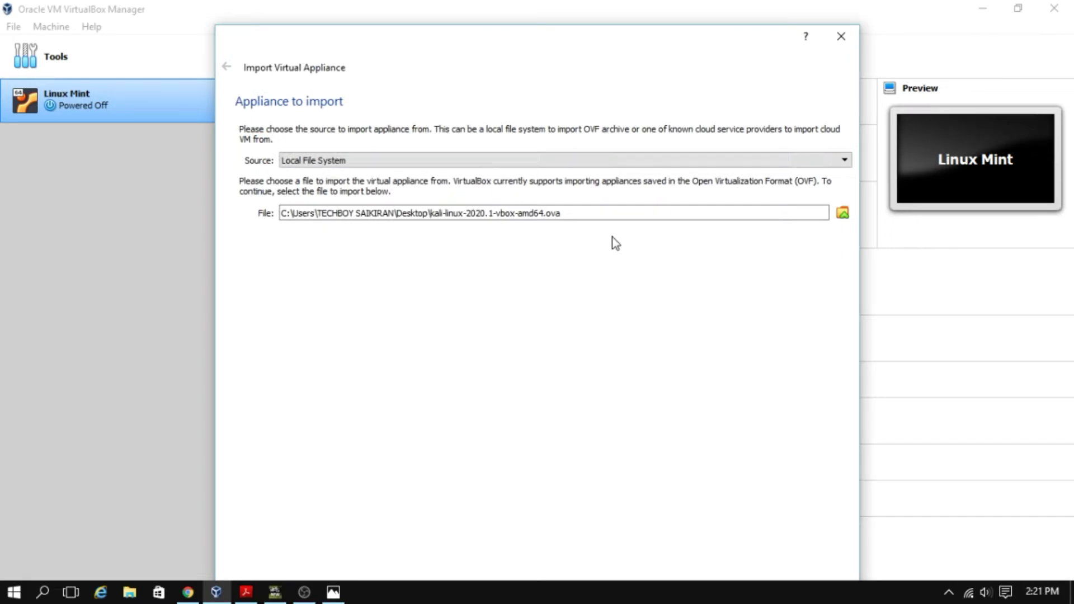
Import the Kali Linux appliance with its suggested settings and agree to the software license
left_click_drag(692, 62, 677, 6)
left_click(754, 565)
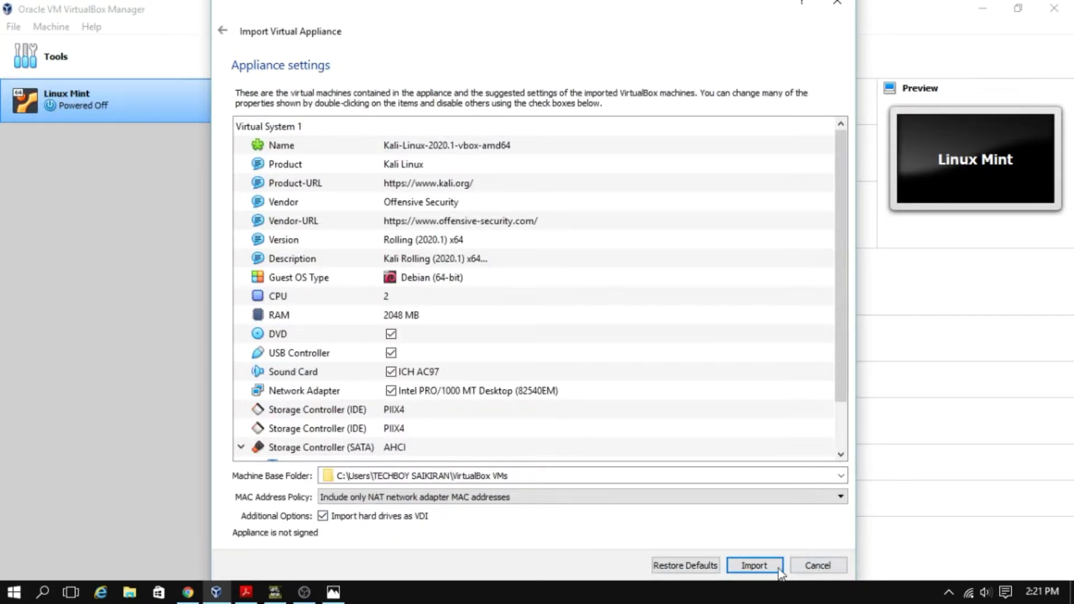
left_click(754, 566)
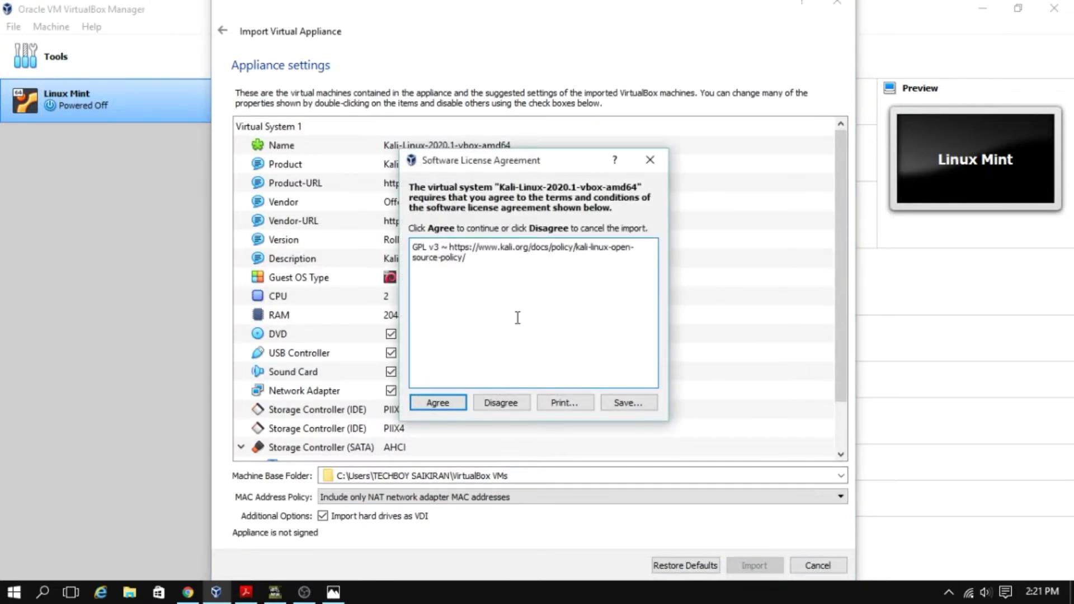
left_click(443, 401)
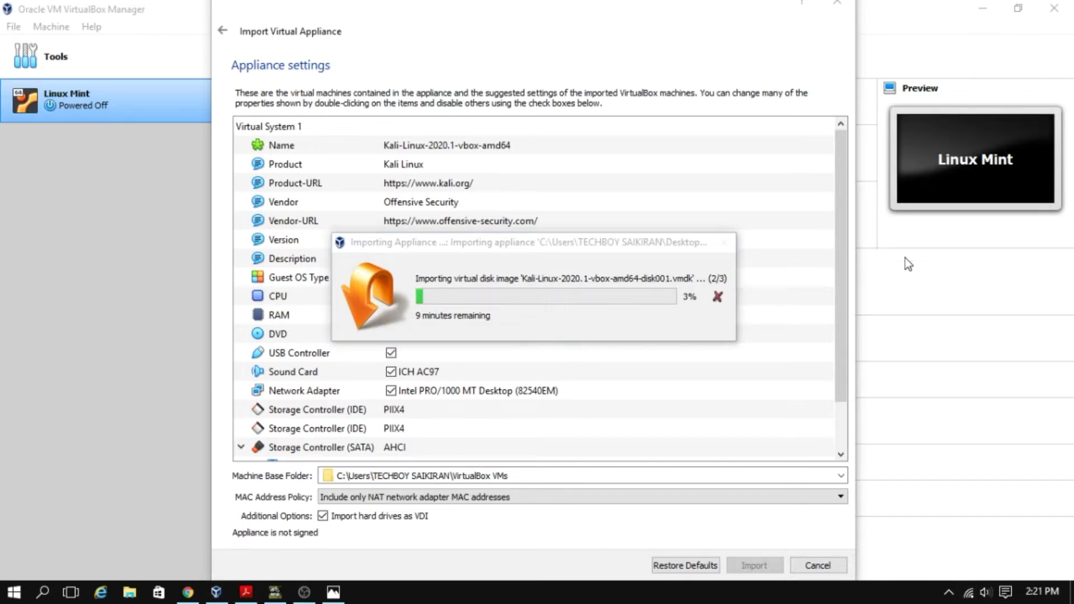
Disconnect the computer from the Redmi Wi-Fi network and move the import progress window aside
left_click(968, 591)
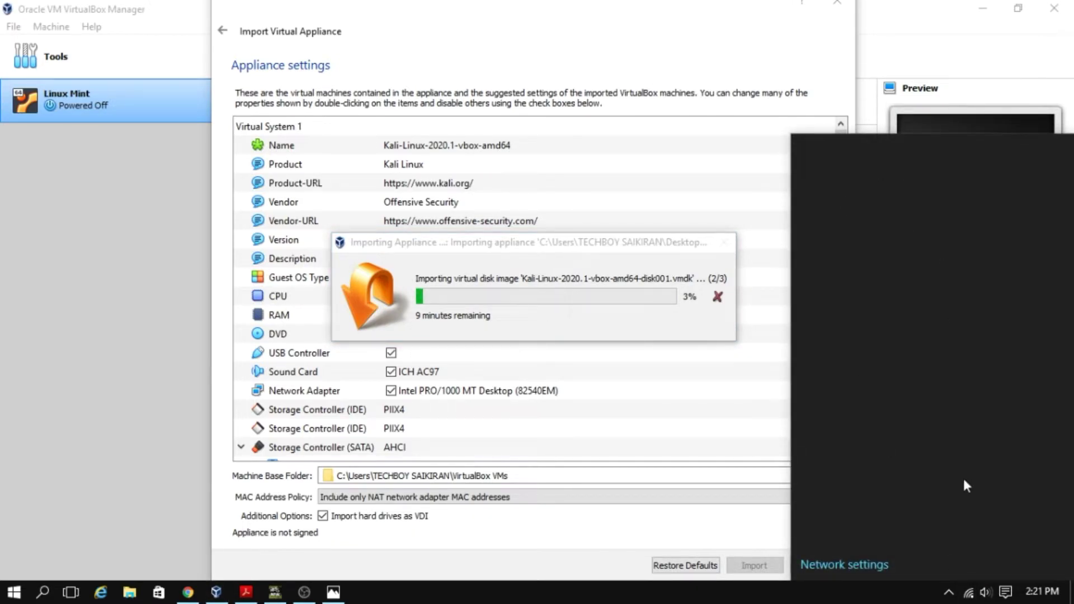
left_click(969, 591)
left_click(914, 160)
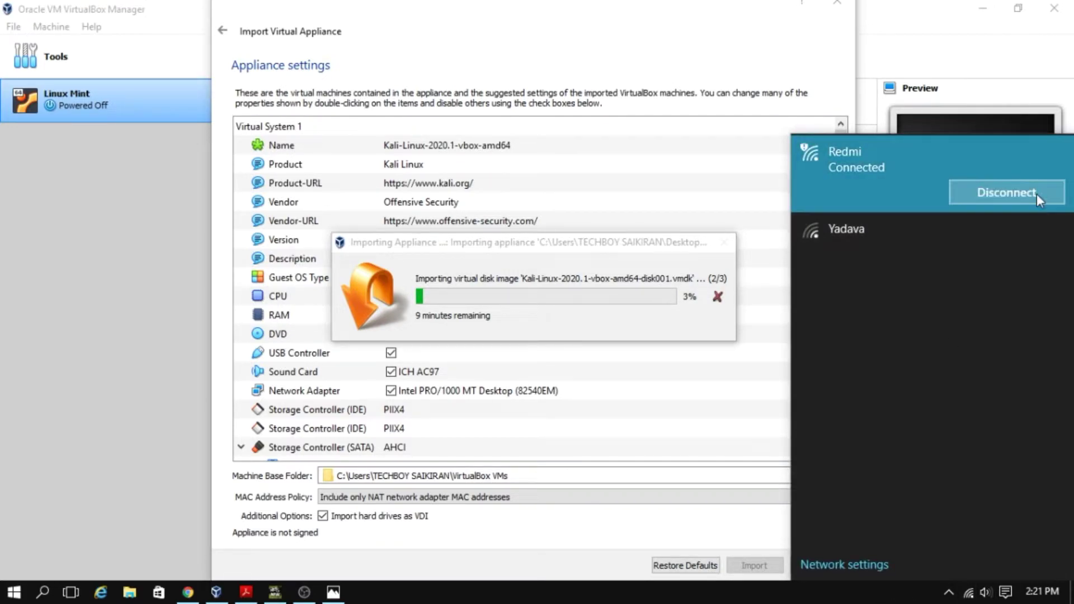
left_click(646, 465)
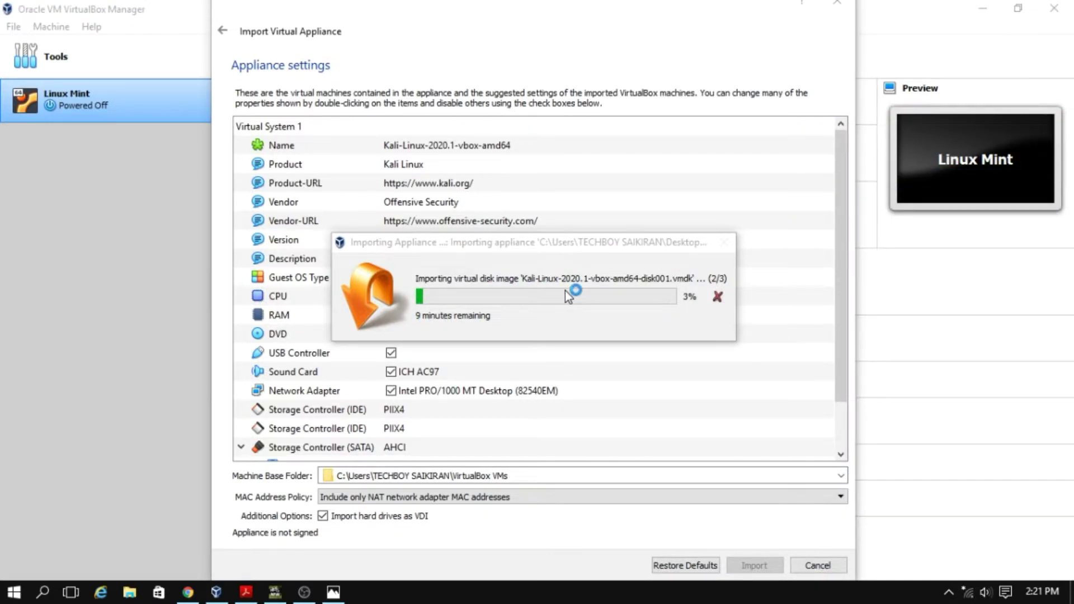
left_click_drag(545, 242, 528, 146)
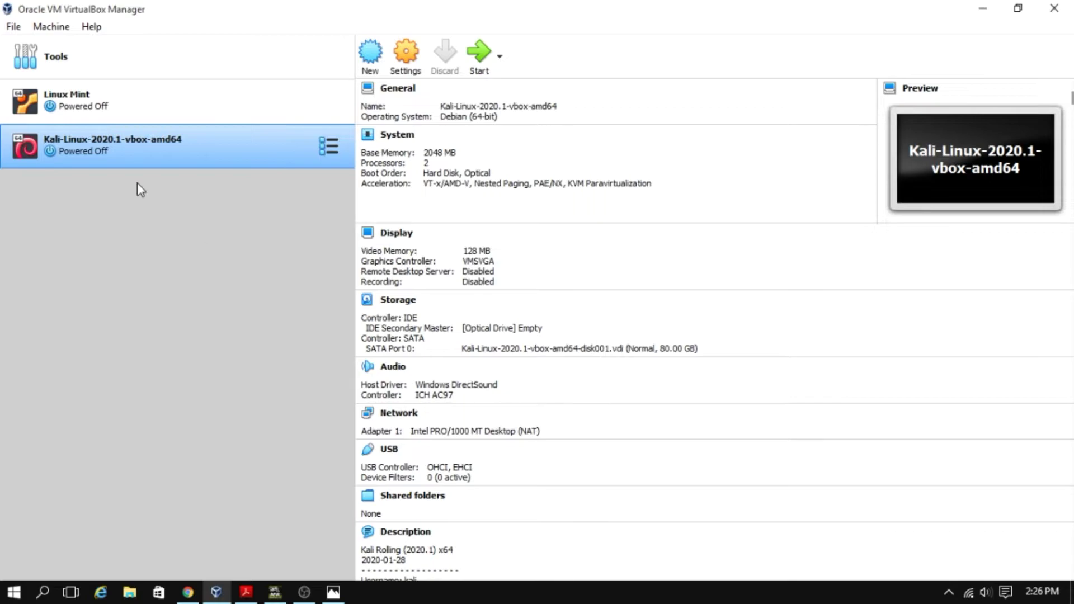
Compare the Linux Mint and Kali-Linux-2020.1-vbox-amd64 machine entries, and start the Kali Linux machine
left_click(127, 121)
left_click(154, 162)
left_click(165, 88)
left_click(173, 141)
left_click(175, 97)
left_click(178, 141)
left_click(478, 61)
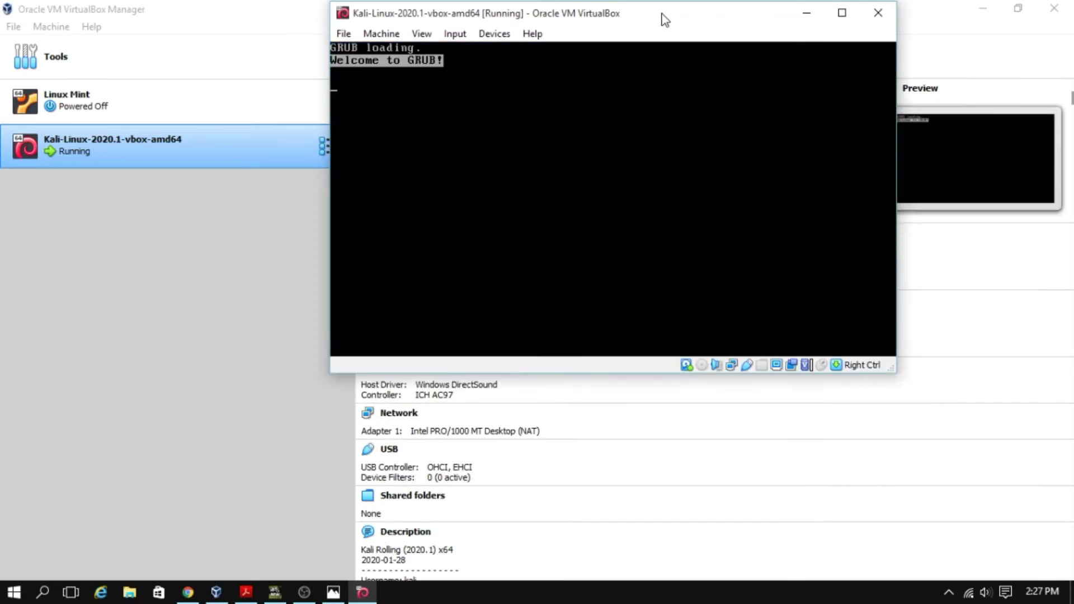
Move the virtual machine window clear of the preview and boot the Kali GNU/Linux entry, allowing mouse and keyboard capture
left_click_drag(661, 19, 569, 70)
key("Down")
key("Up")
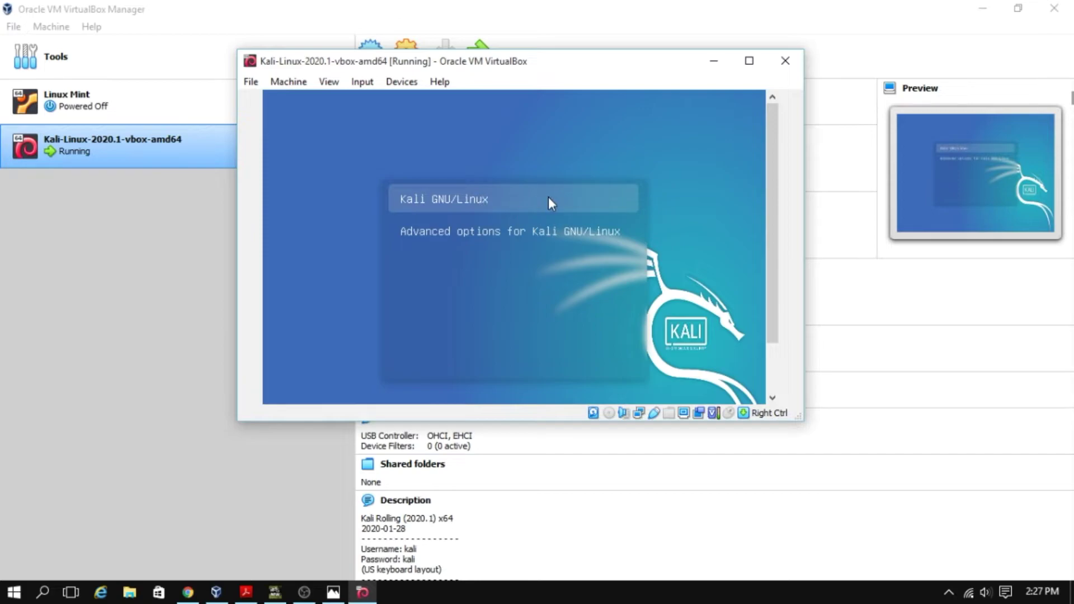
left_click(548, 196)
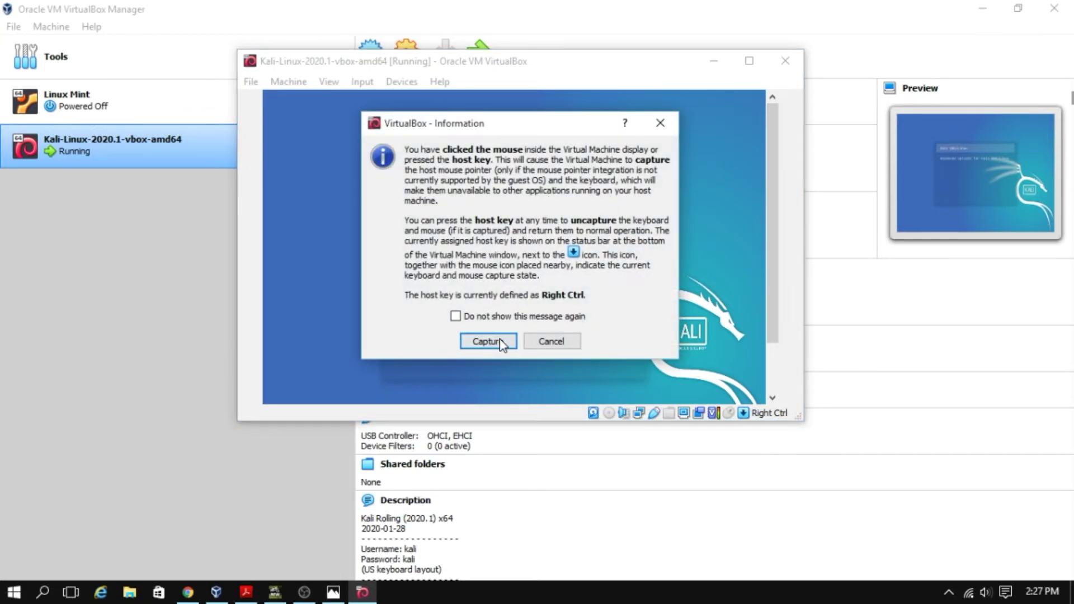
left_click(490, 337)
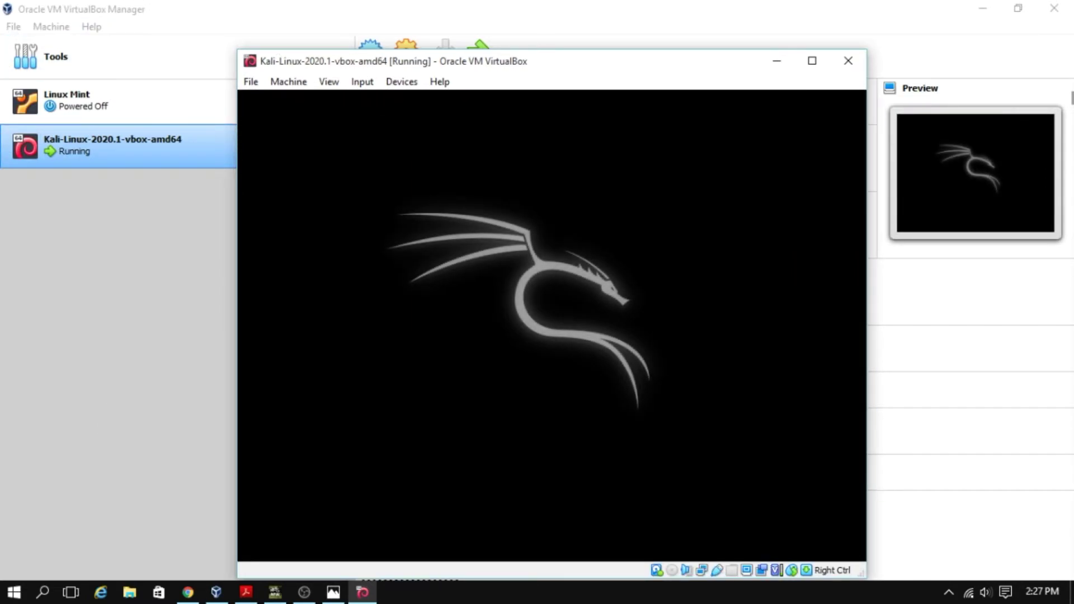
Maximize the Kali virtual machine window and switch it to full-screen mode
left_click_drag(680, 69, 671, 45)
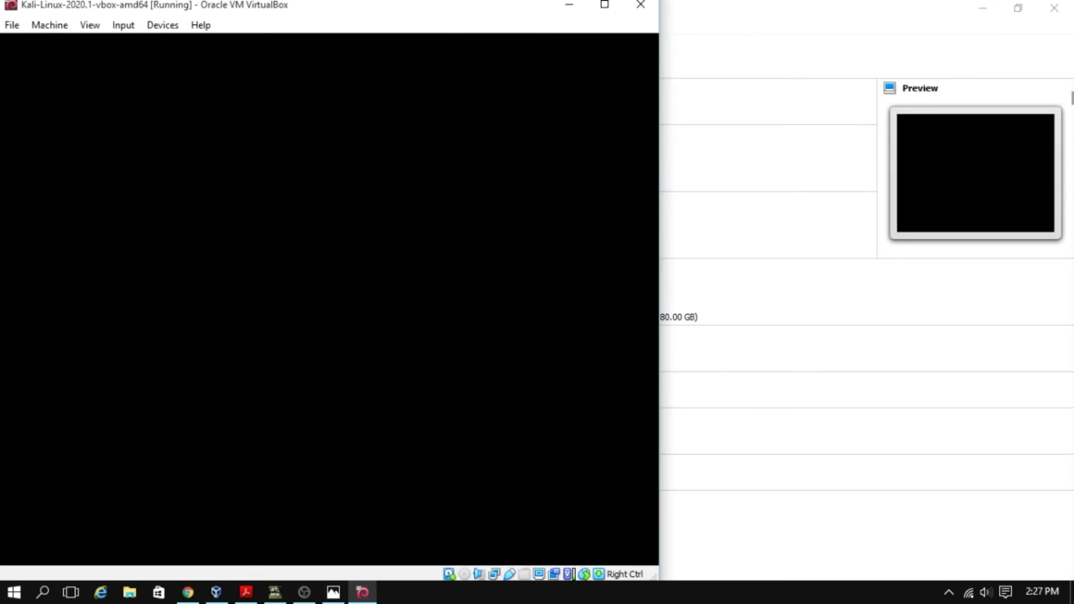
left_click_drag(477, 6, 642, 2)
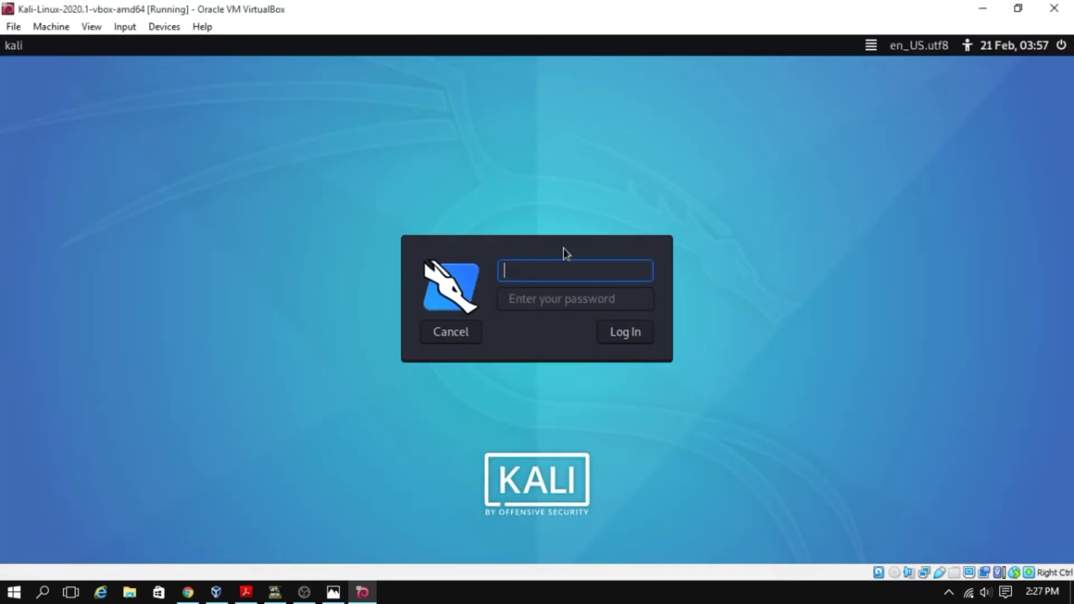
key("ctrl+f")
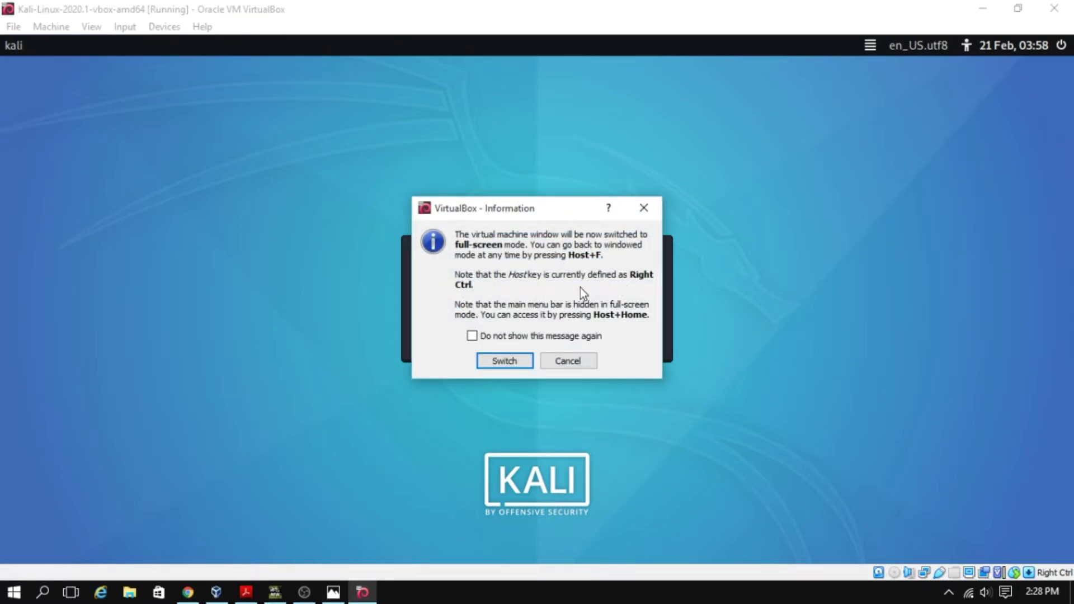
left_click(505, 359)
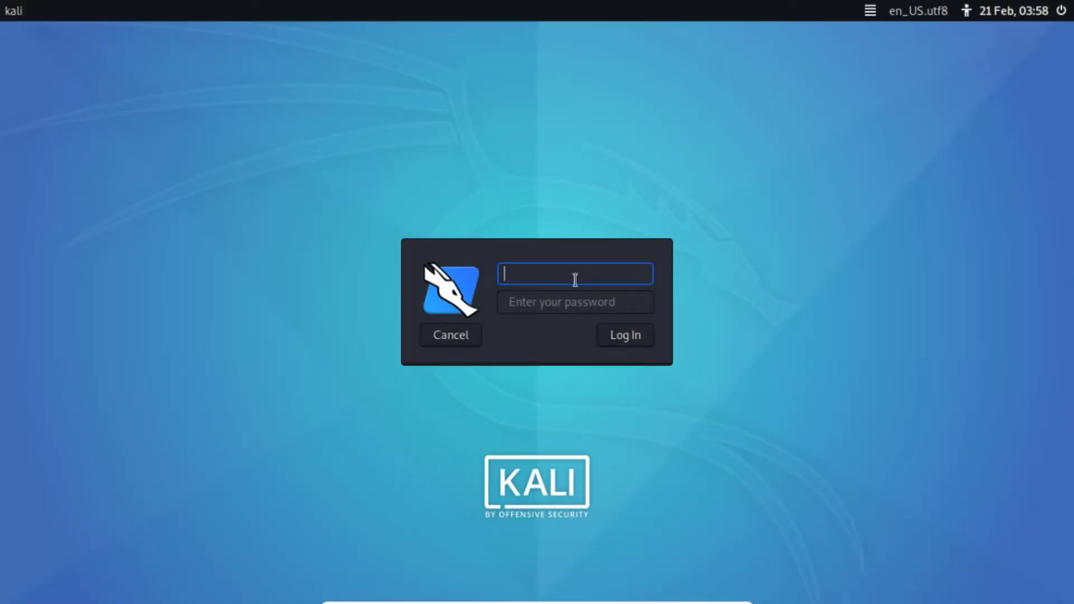
Log in to Kali Linux with the account's username and password
type("kali")
key("Tab")
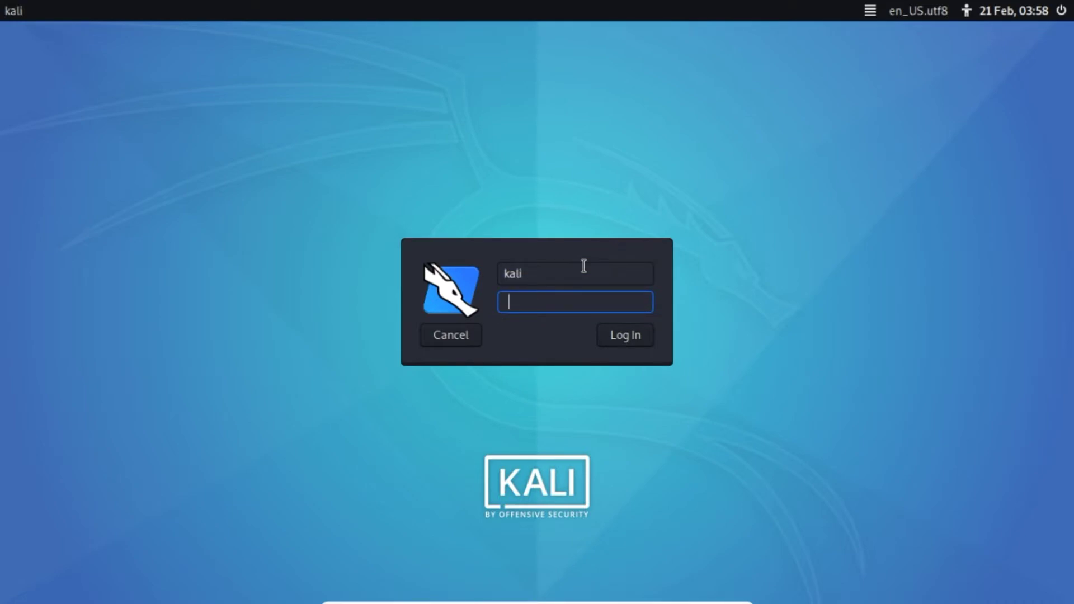
type("kali")
key("Return")
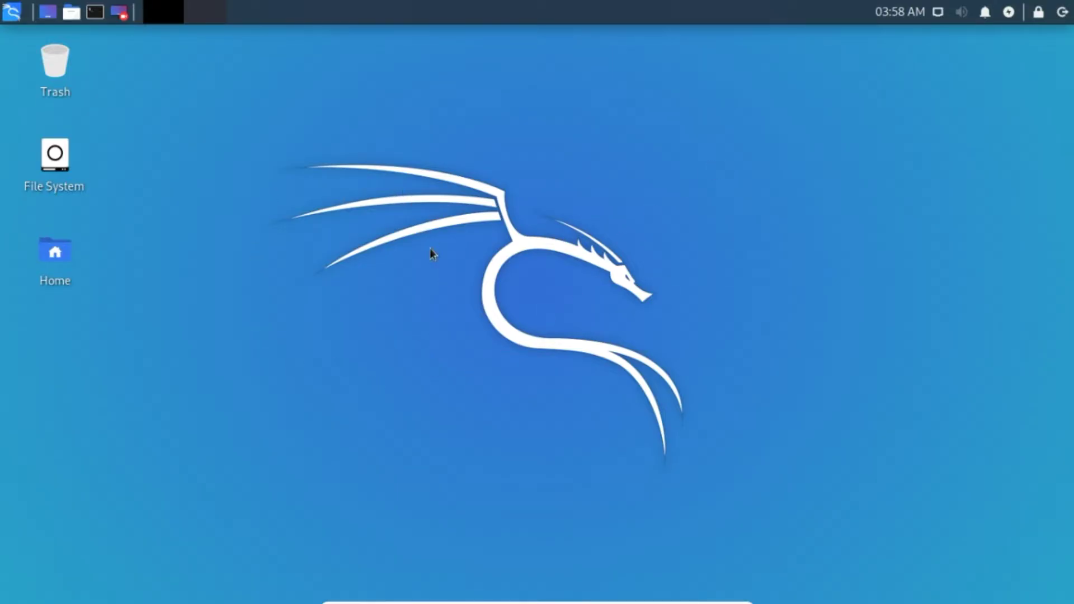
Examine the desktop's context menu and the tool categories in the Kali applications menu
right_click(430, 251)
left_click(249, 296)
right_click(400, 163)
left_click(329, 202)
right_click(468, 100)
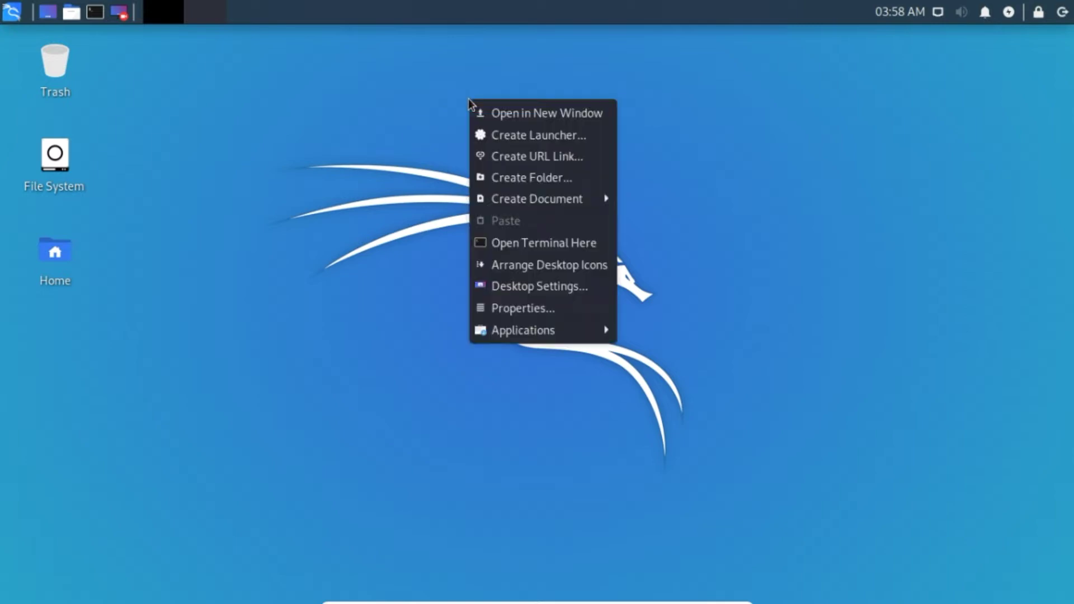
left_click(261, 210)
left_click(17, 14)
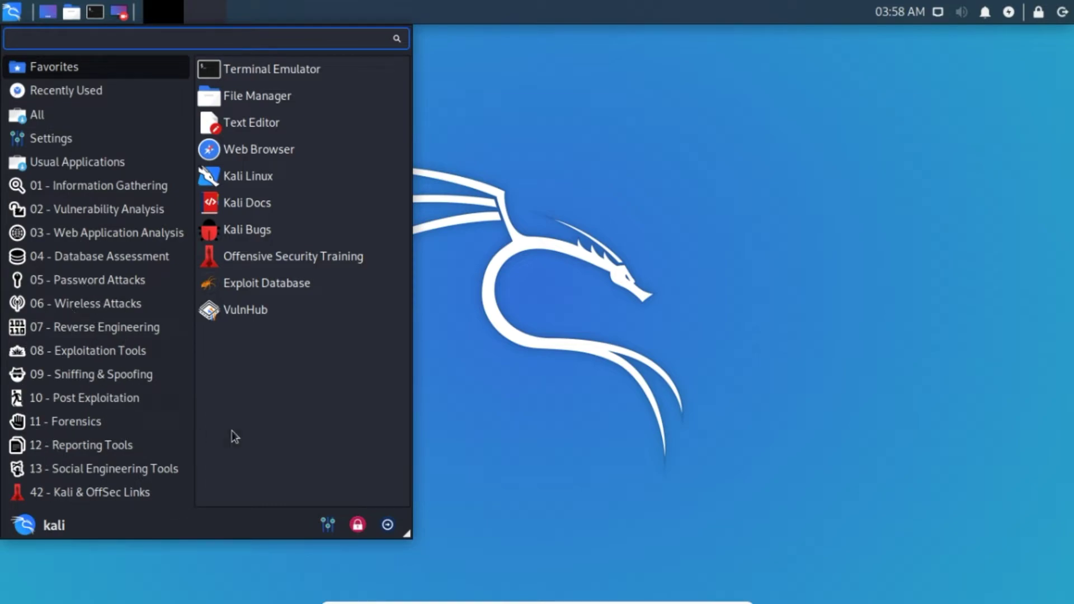
left_click(627, 353)
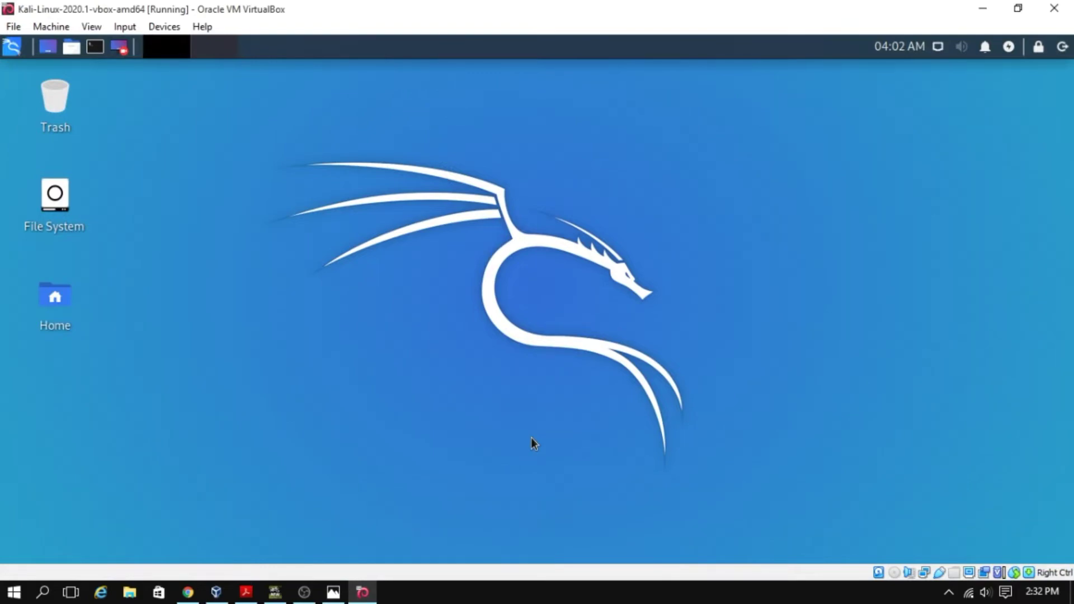
Return the virtual machine to full-screen mode and open a maximized terminal window
key("Control_R+f")
key("Return")
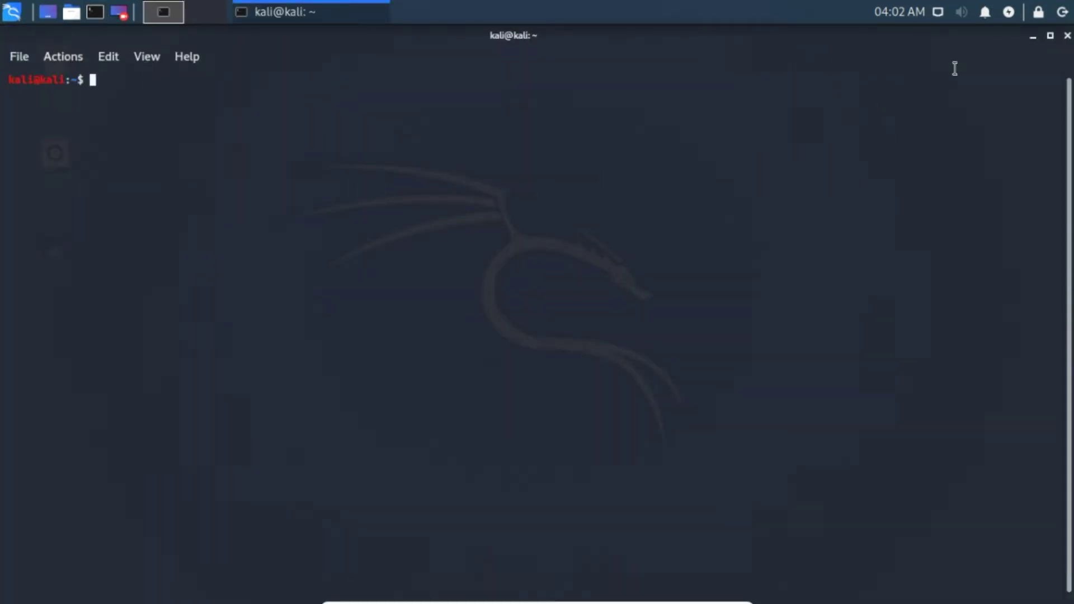
left_click(1050, 37)
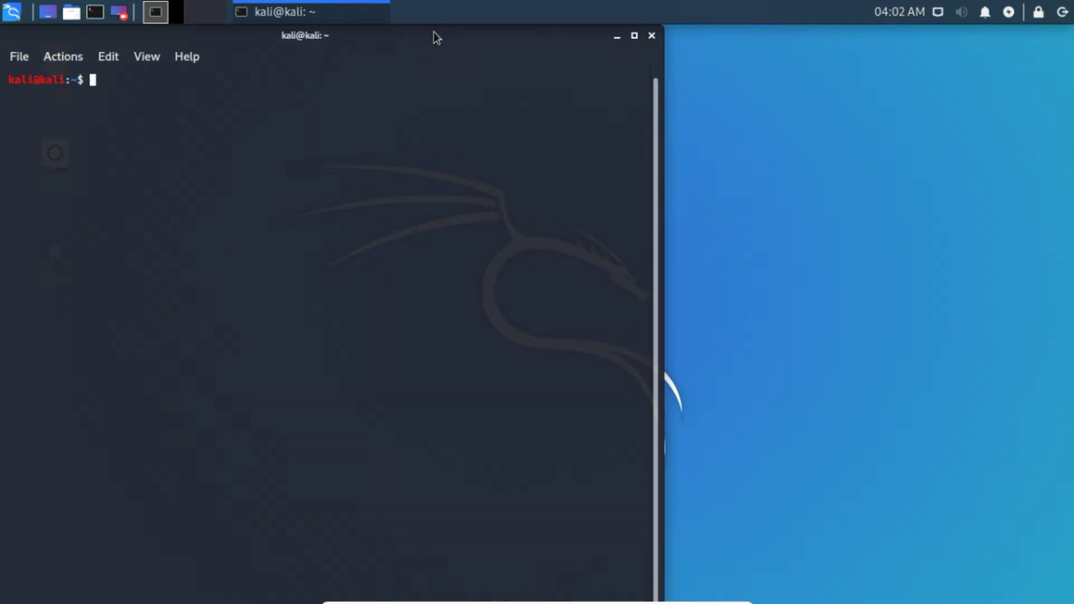
left_click(634, 37)
Change the account password with passwd, entering the current password and the new password twice, and exit the terminal
type("passwd")
key("Return")
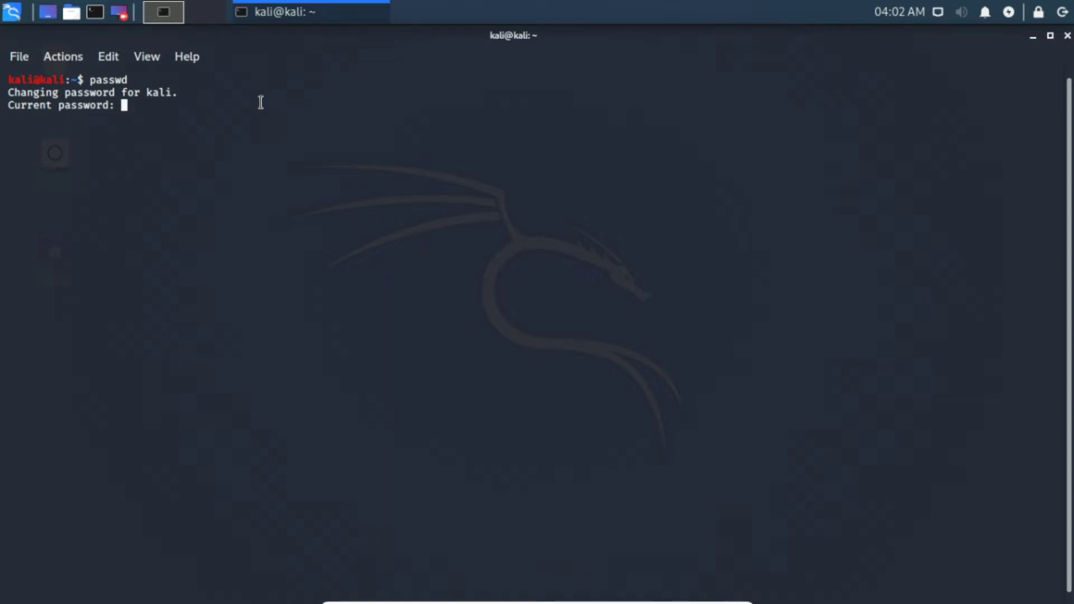
key("Return")
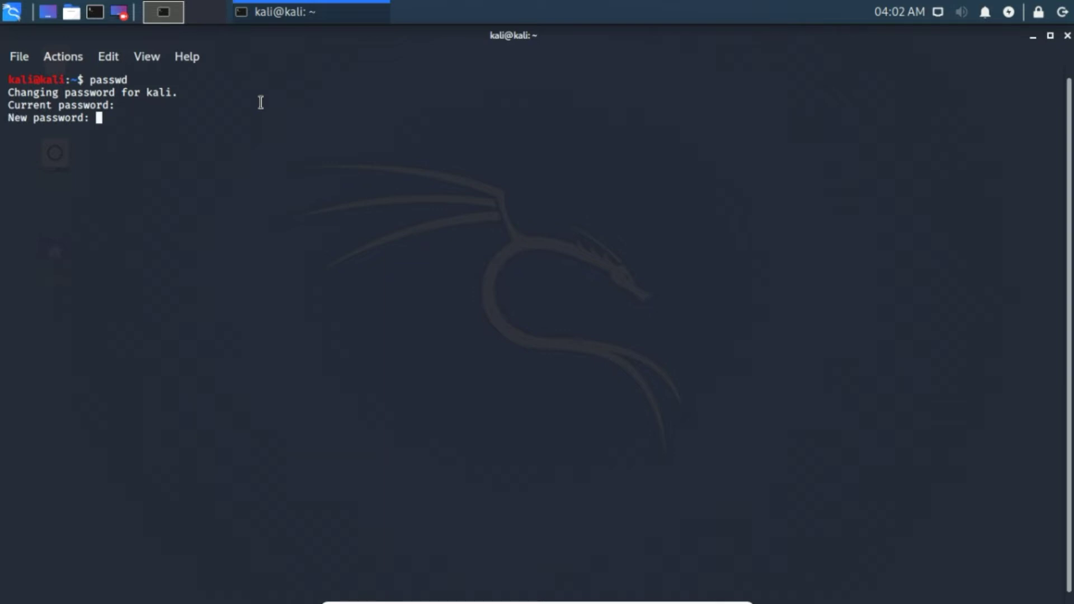
key("Return")
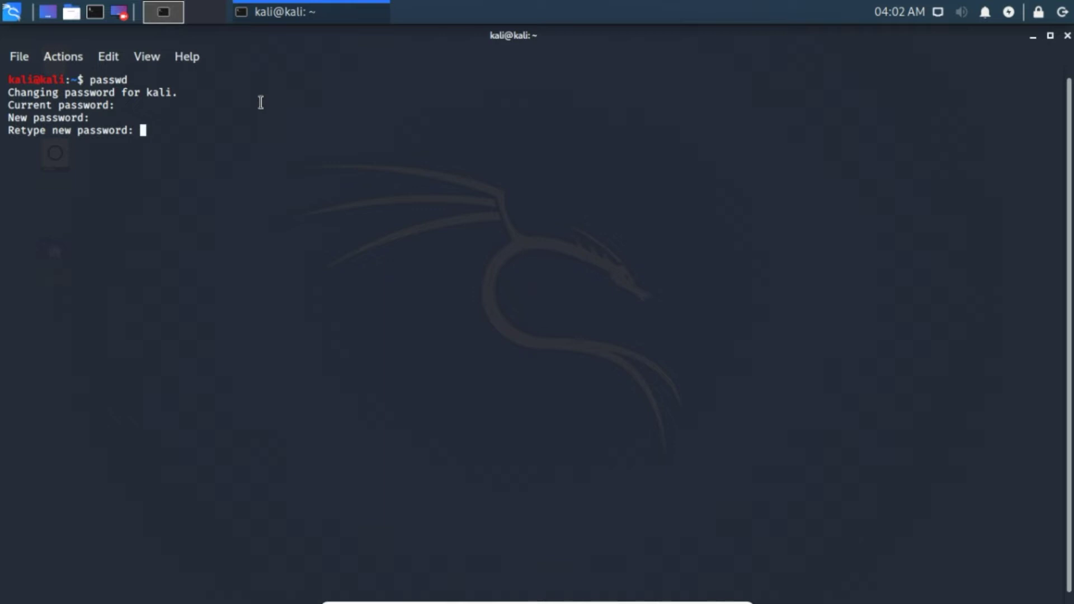
key("Return")
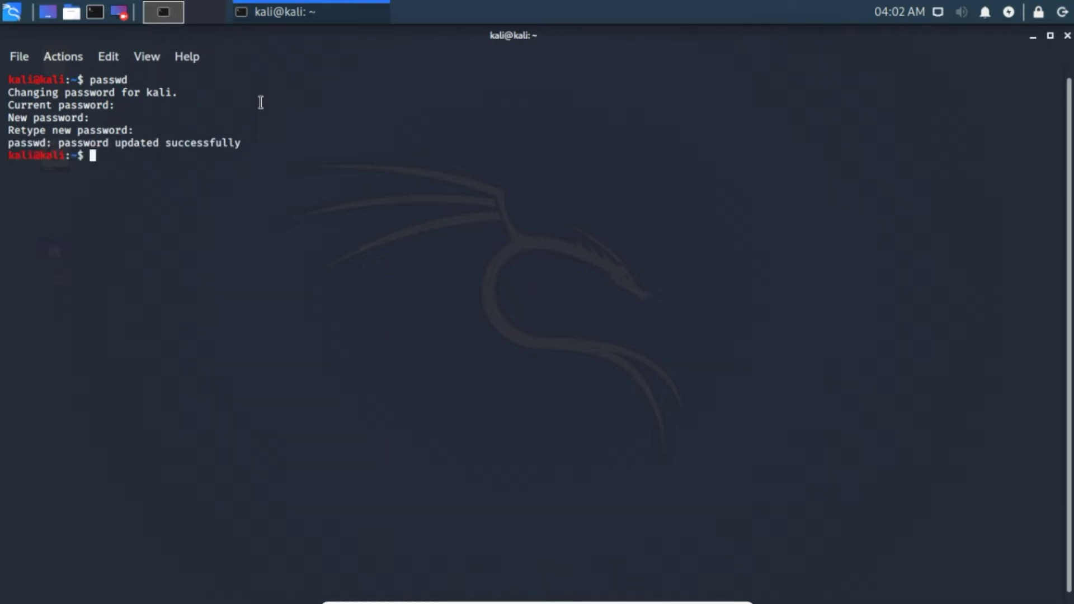
type("exit")
key("Return")
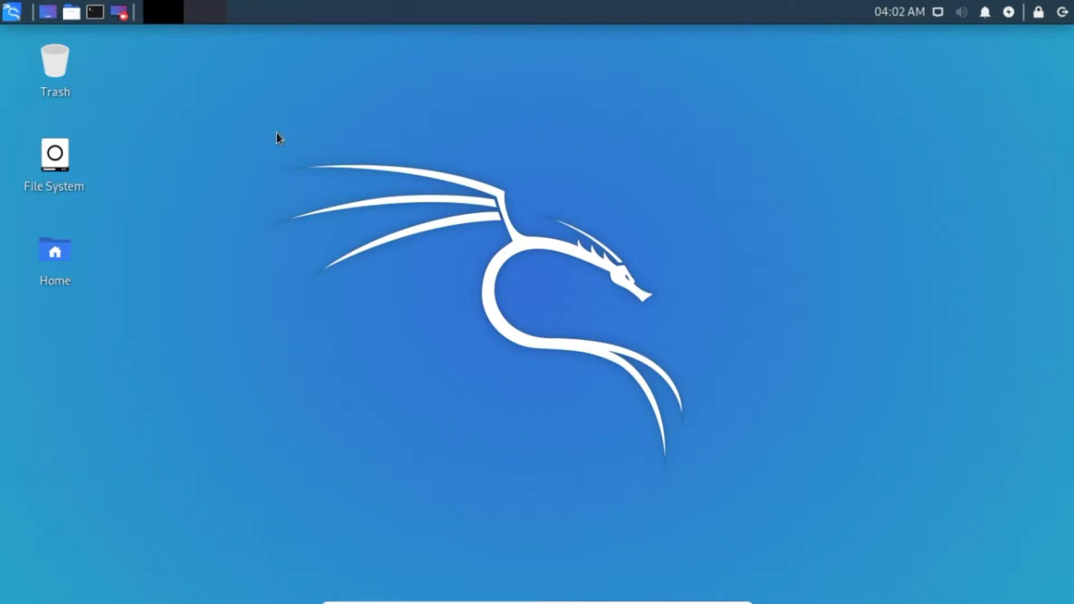
left_click(10, 16)
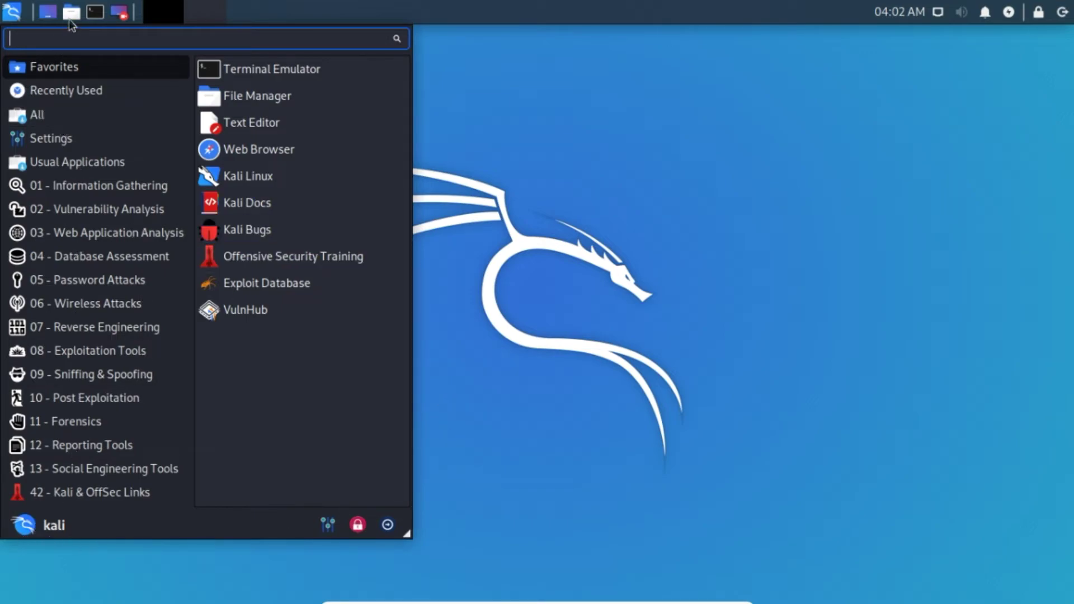
left_click(434, 221)
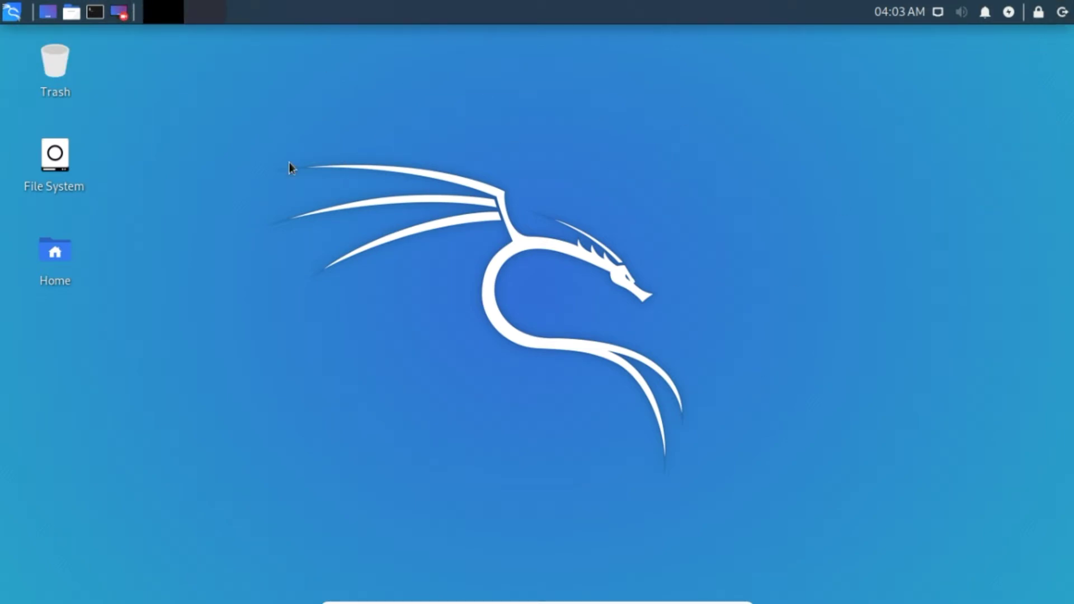
Set the desktop wallpaper to the last image in the list, the small black dragon on a teal-blue background
right_click(535, 170)
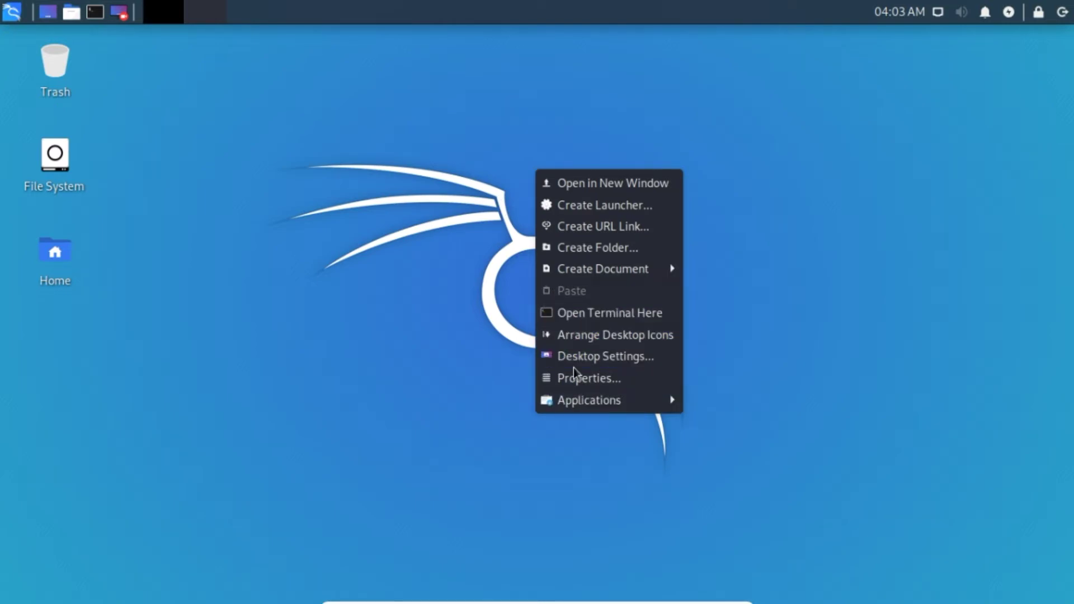
left_click(617, 358)
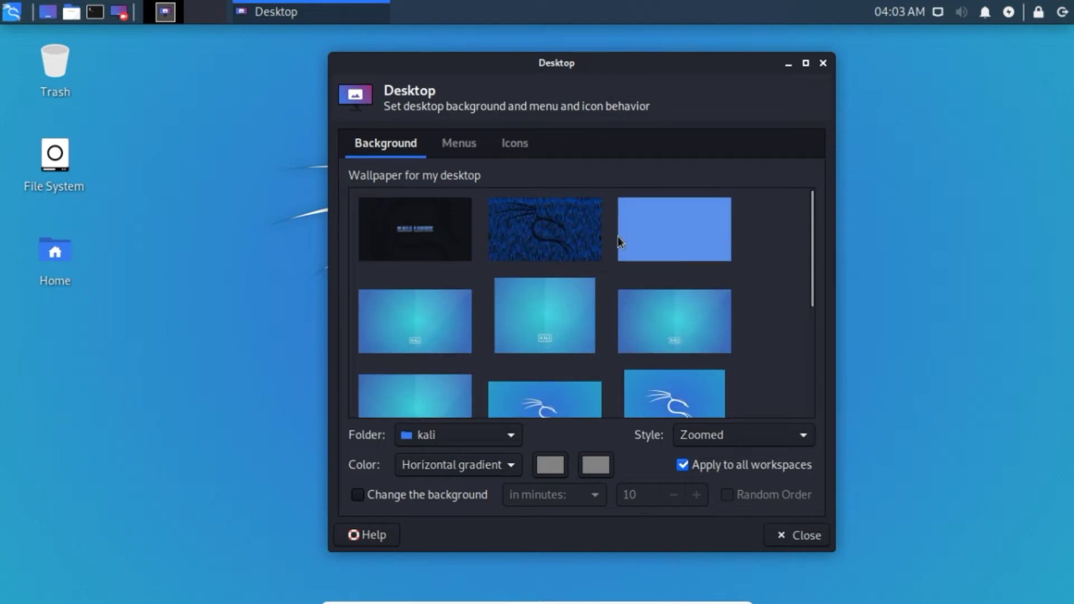
left_click_drag(810, 269, 804, 371)
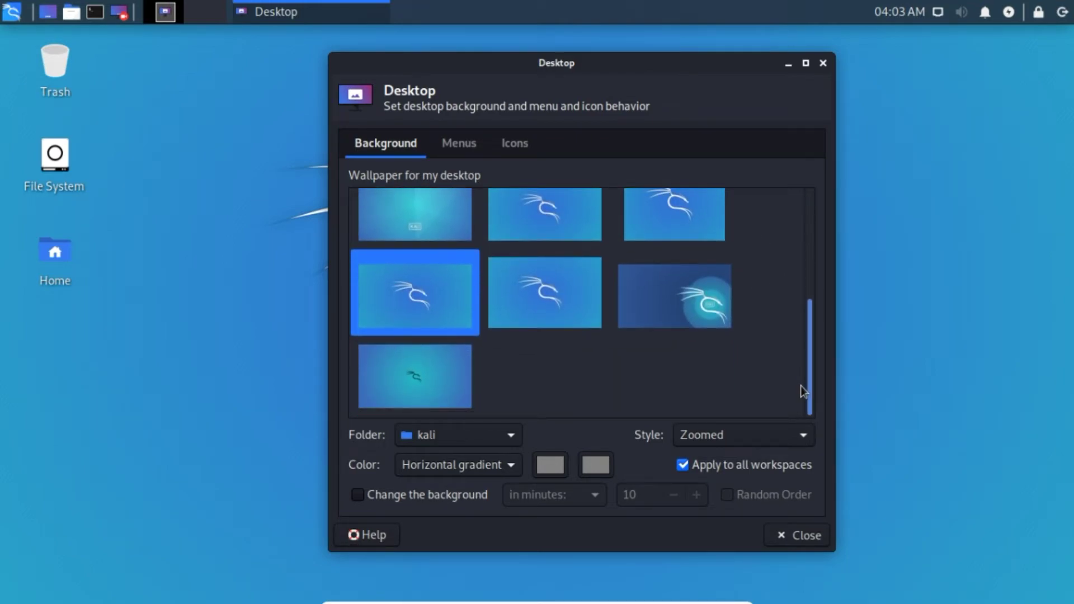
left_click(434, 390)
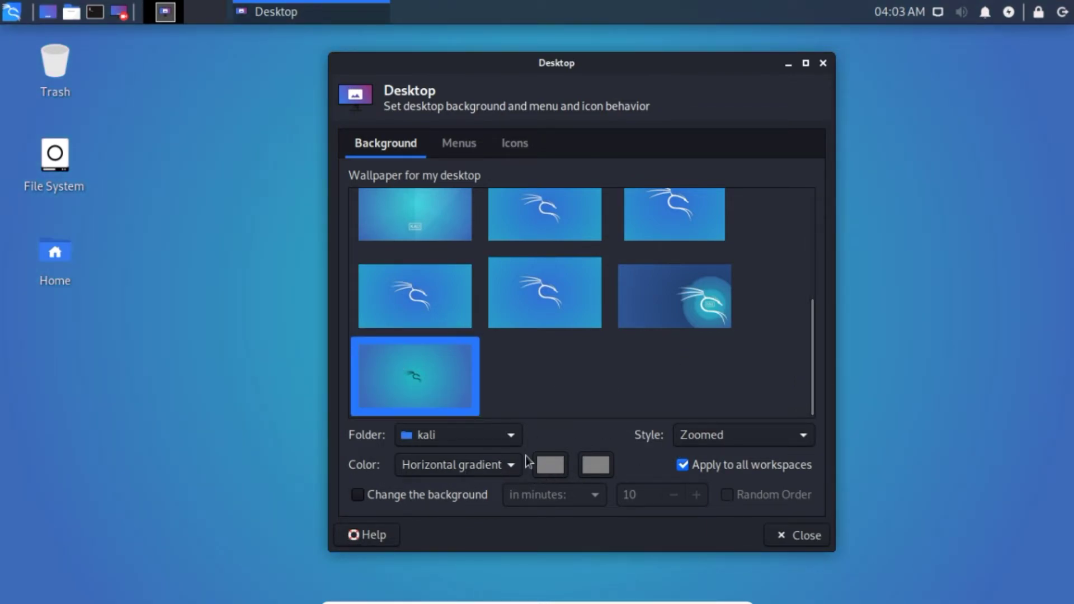
View the desktop menu options and reduce the desktop icon size to 30
left_click(453, 145)
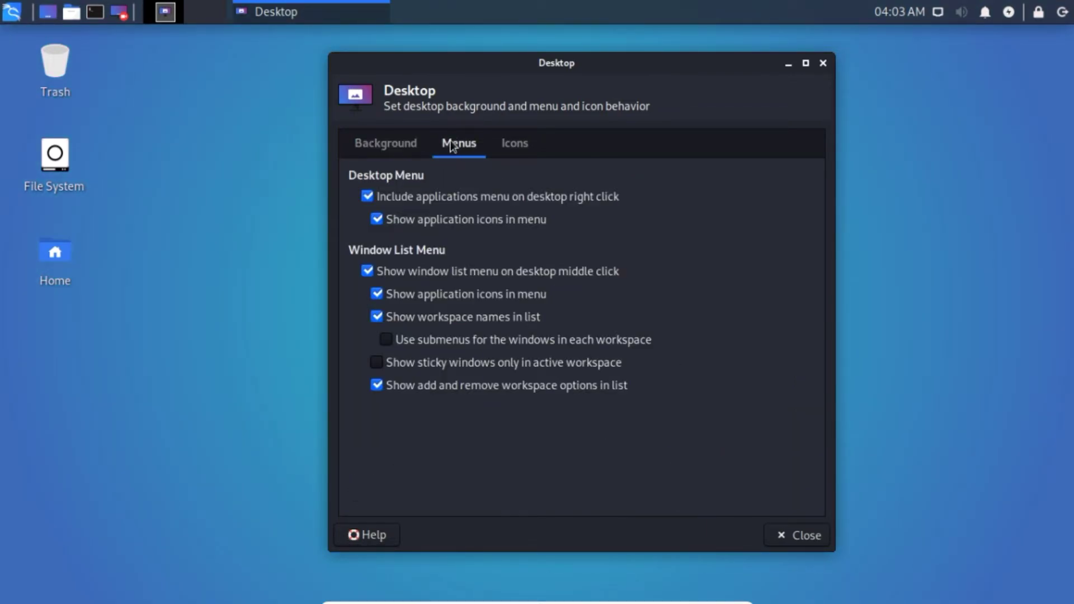
left_click(515, 145)
left_click(604, 228)
left_click(604, 227)
left_click(604, 228)
left_click(604, 227)
left_click(604, 228)
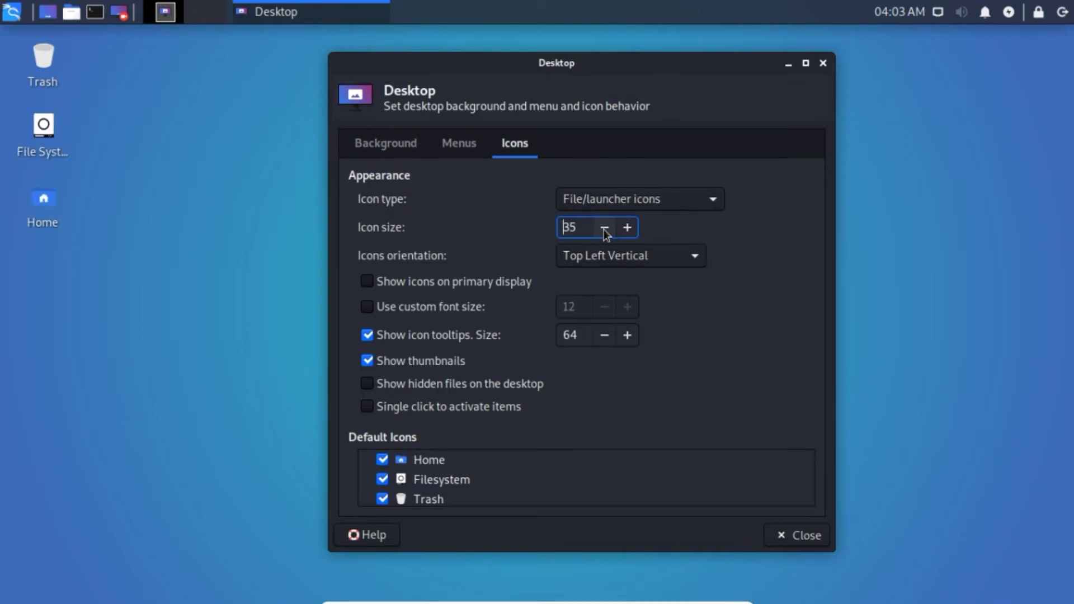
left_click(604, 227)
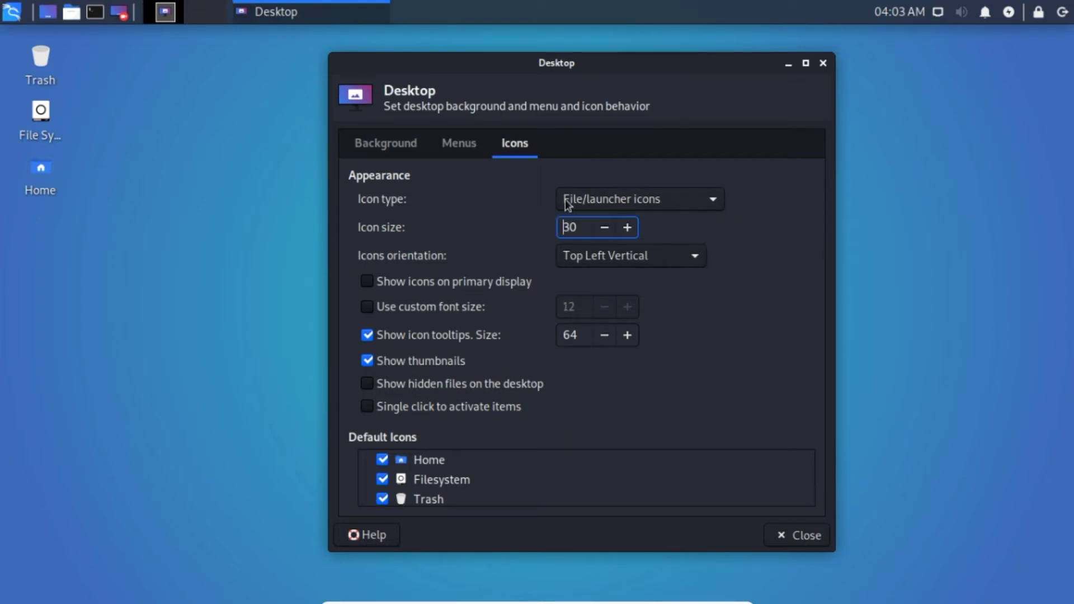
Try the Top Left Horizontal icon orientation and return it to Top Left Vertical, declining to rearrange the existing icons
left_click(693, 255)
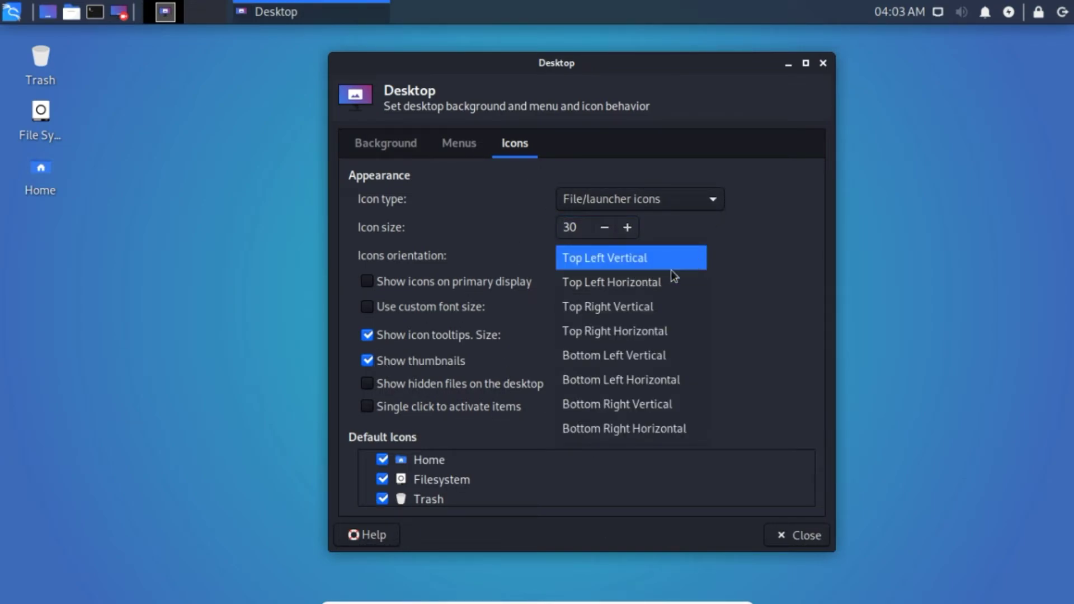
left_click(658, 283)
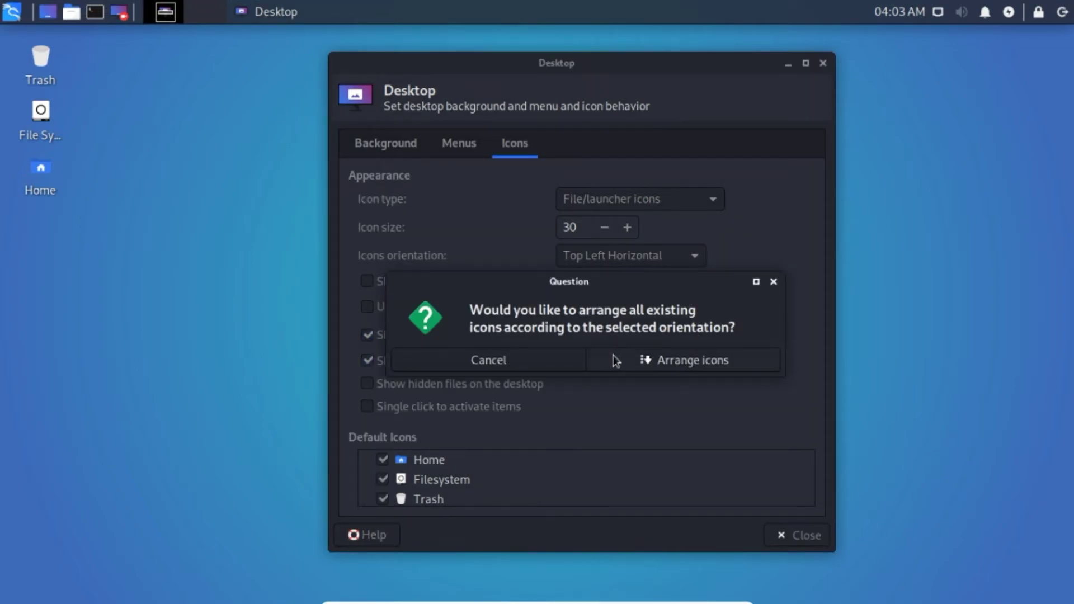
left_click(511, 363)
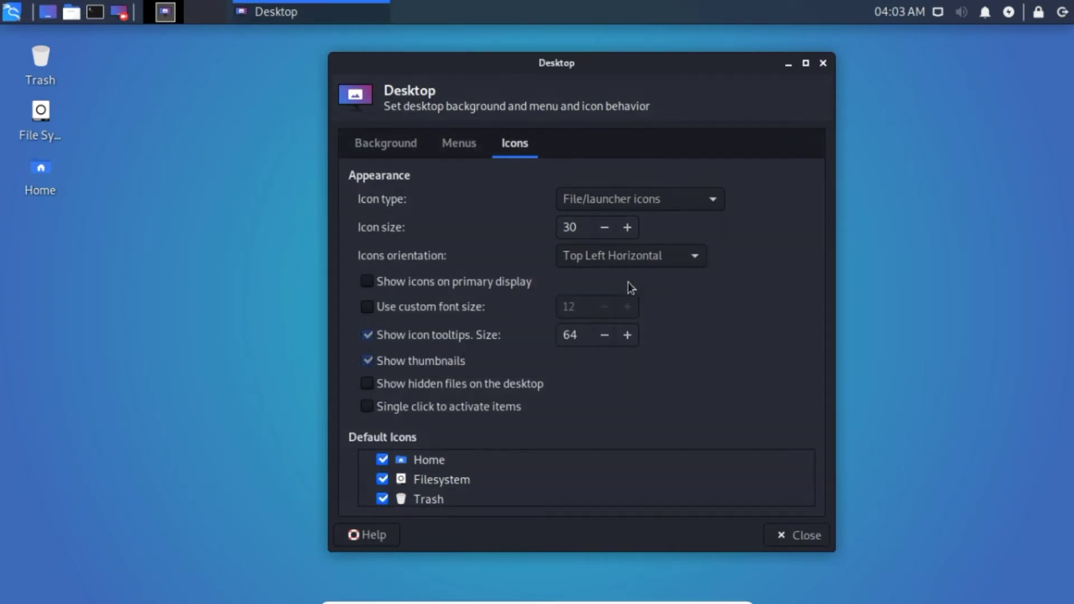
left_click(695, 257)
left_click(633, 240)
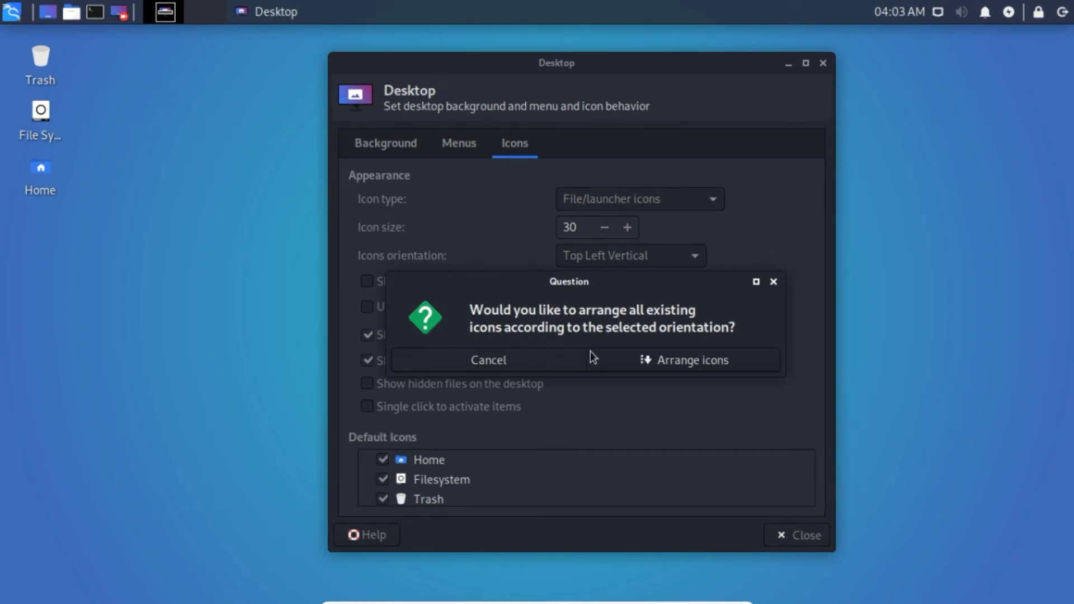
left_click(509, 361)
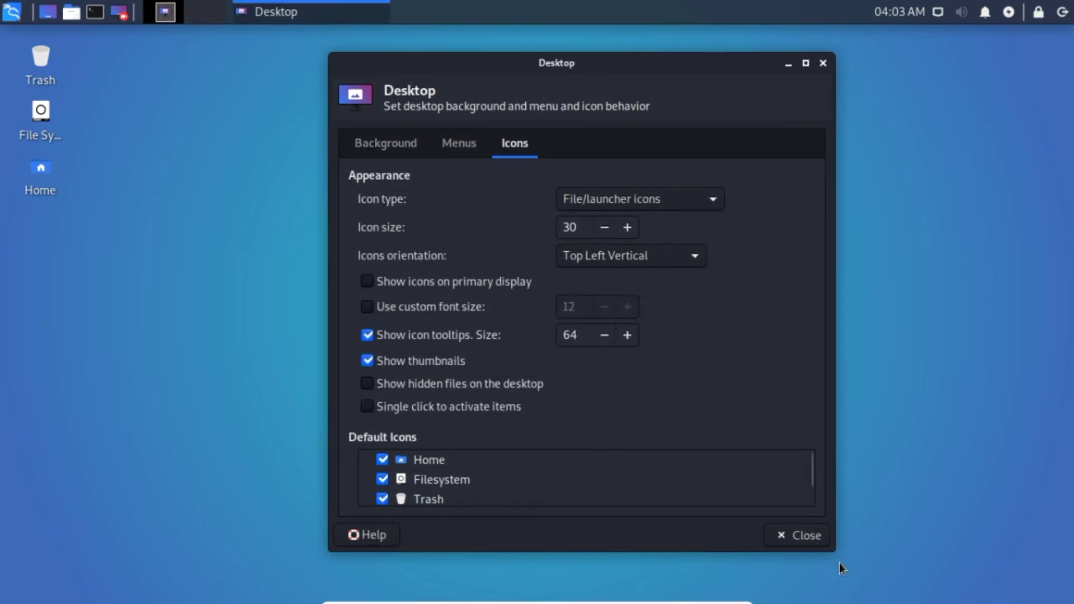
Close the desktop settings and open a new terminal window
left_click(800, 536)
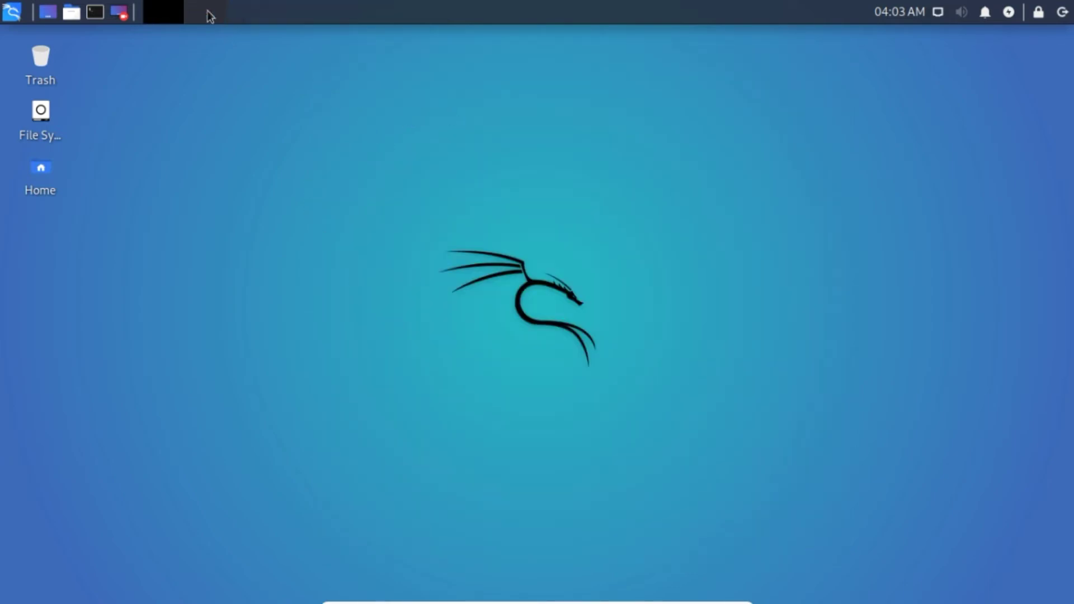
left_click(95, 12)
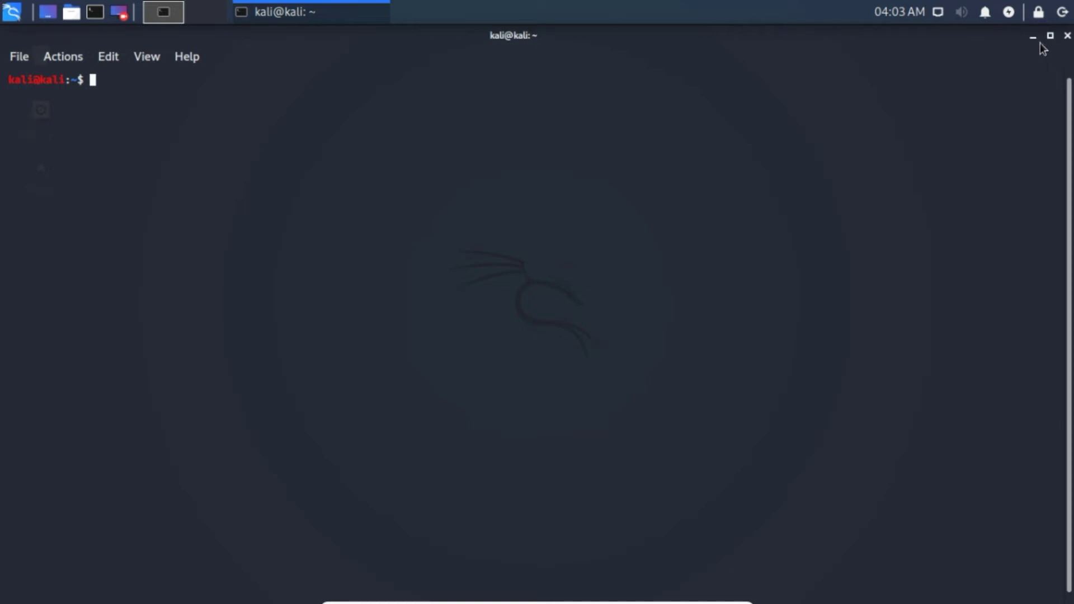
Look at the second workspace, return to the first one and close the terminal window there
left_click(213, 17)
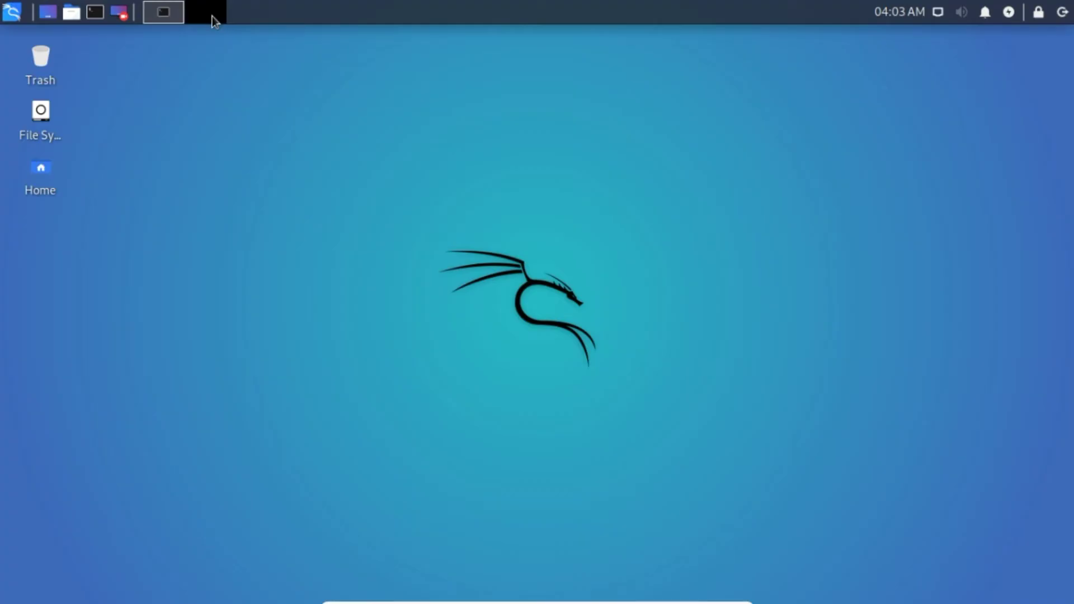
left_click(154, 17)
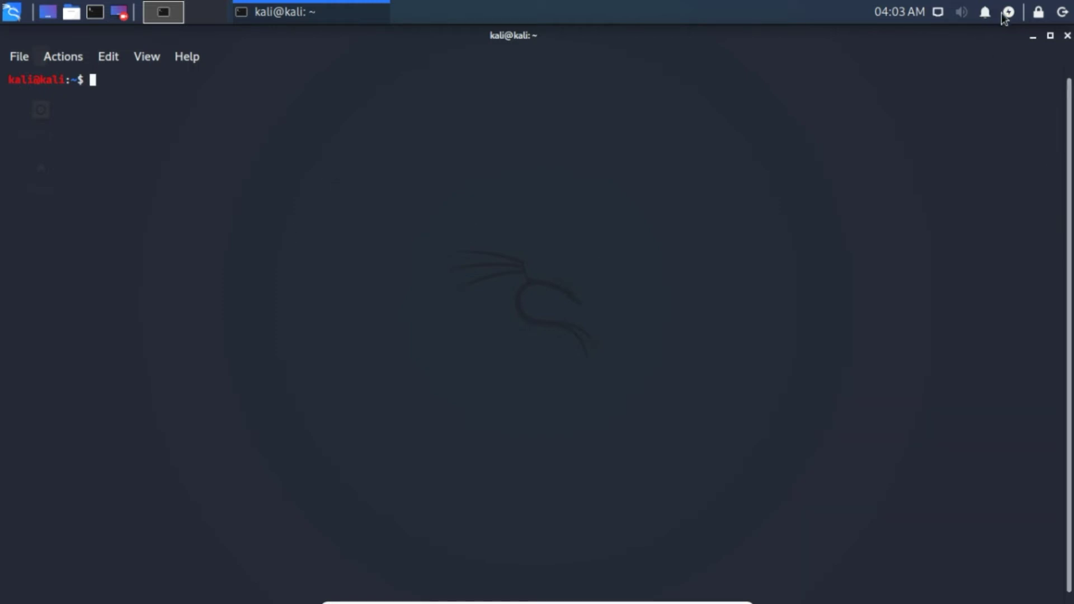
left_click(1067, 35)
right_click(337, 150)
right_click(356, 151)
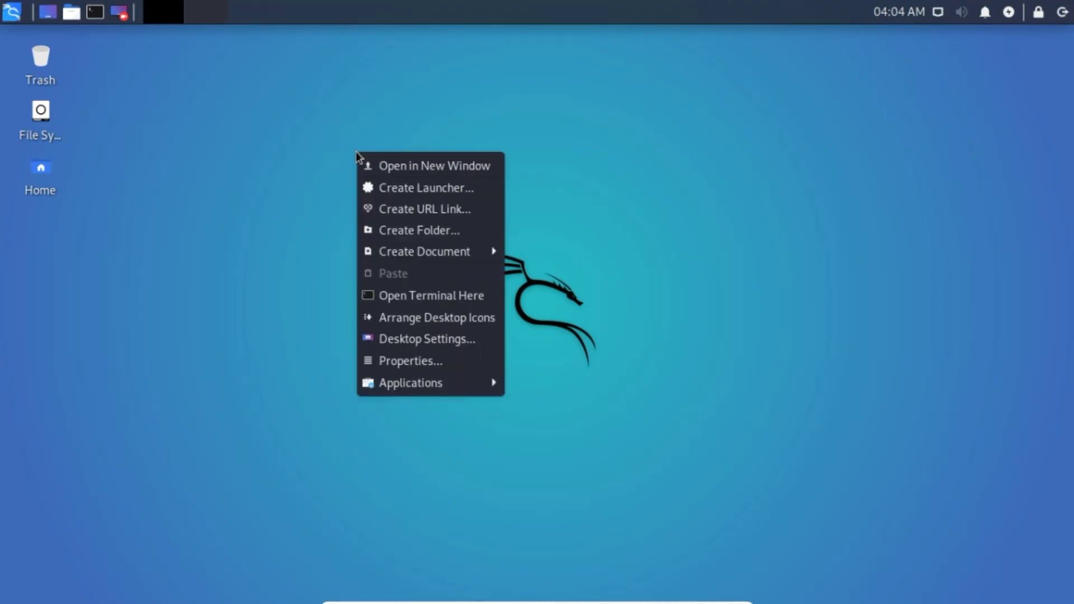
left_click(731, 301)
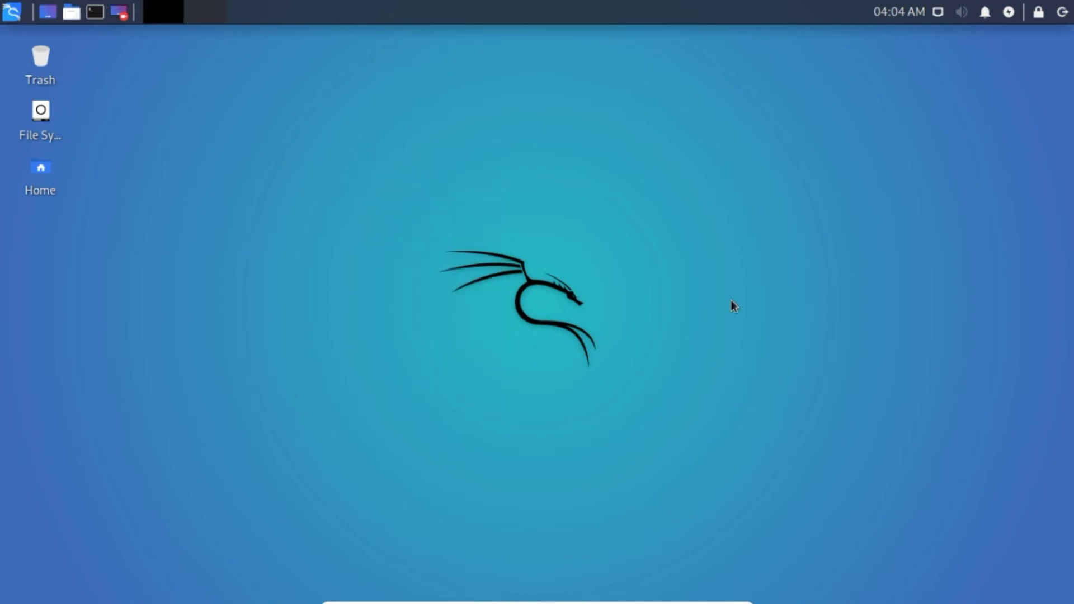
Shut down the Kali Linux virtual machine from inside its desktop session
left_click(11, 19)
left_click(396, 524)
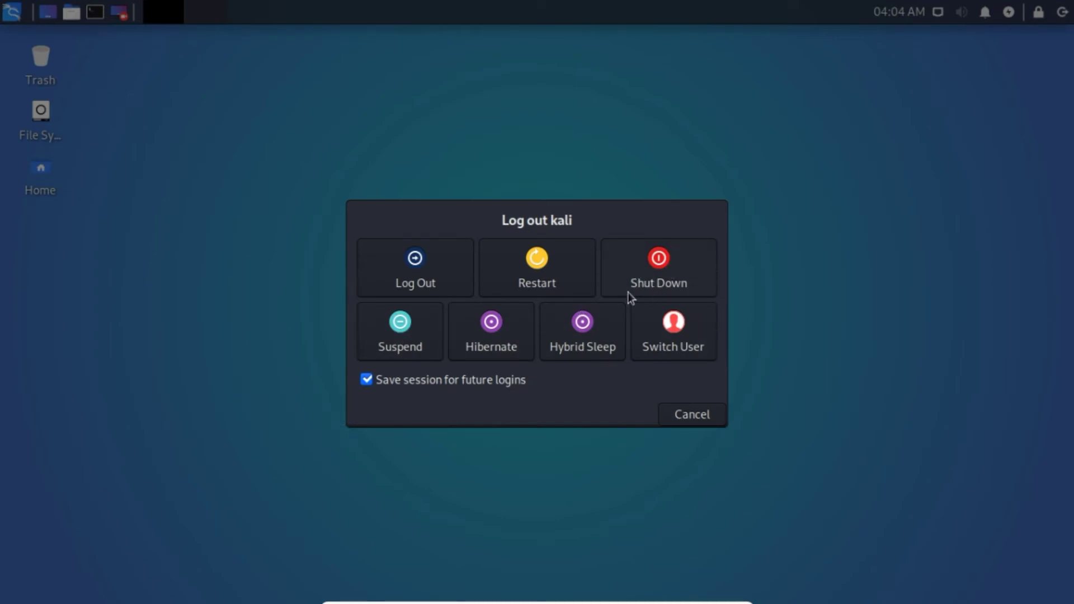
left_click(665, 274)
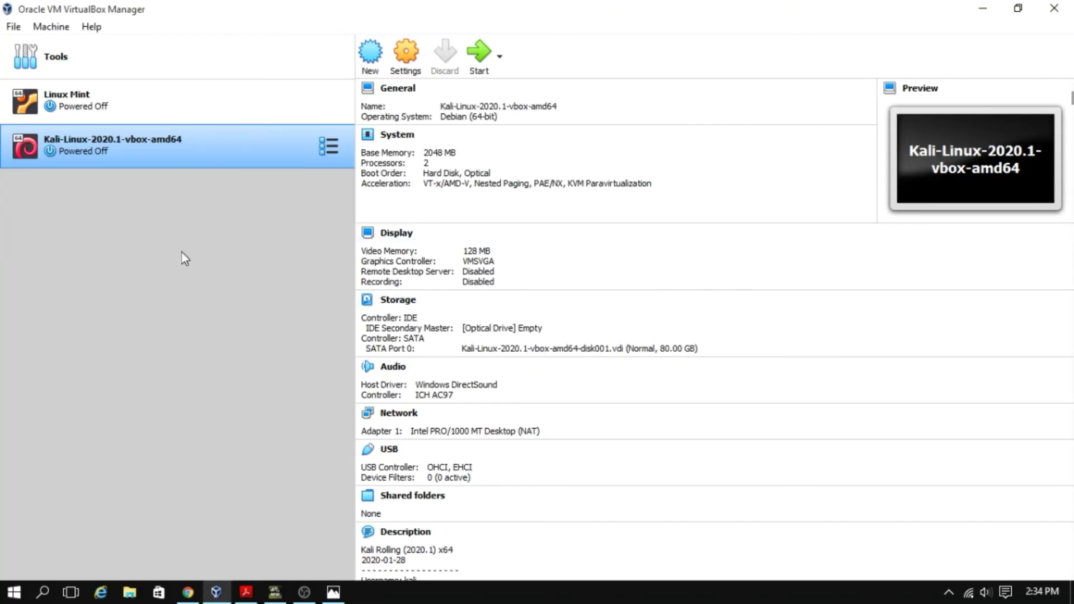
Open the settings of the powered-off Kali virtual machine and shorten its name to Kali-Linux-2020.1
left_click(208, 118)
left_click(217, 129)
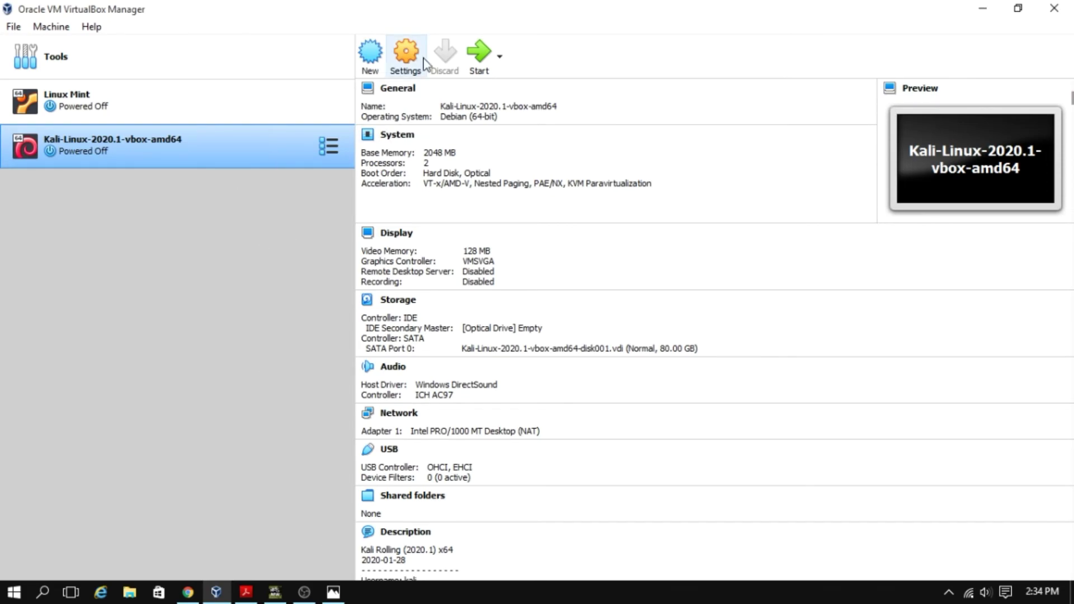
left_click(249, 111)
left_click(237, 156)
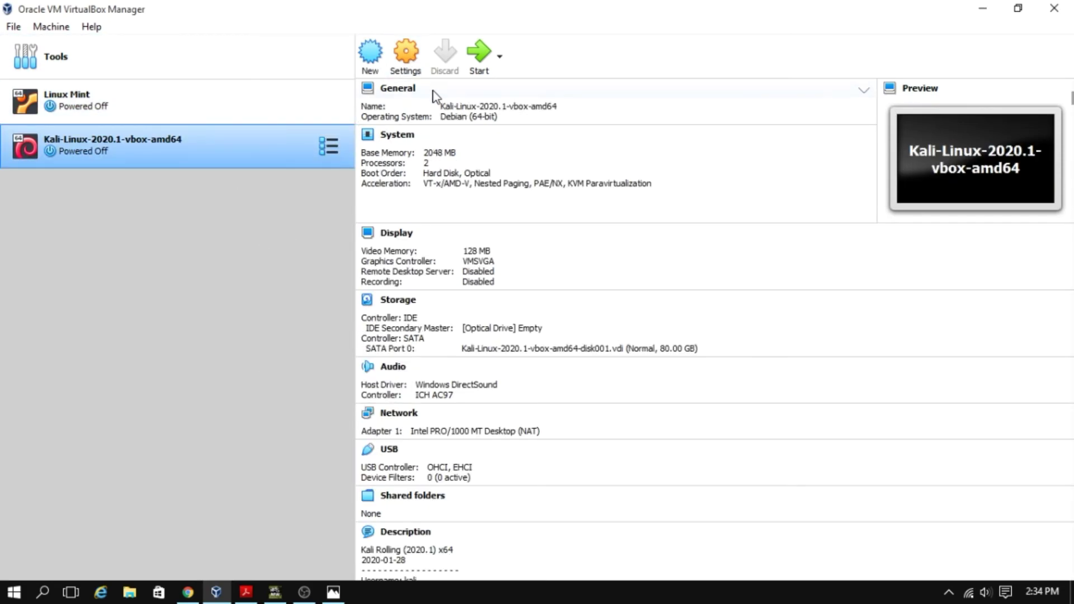
left_click(406, 53)
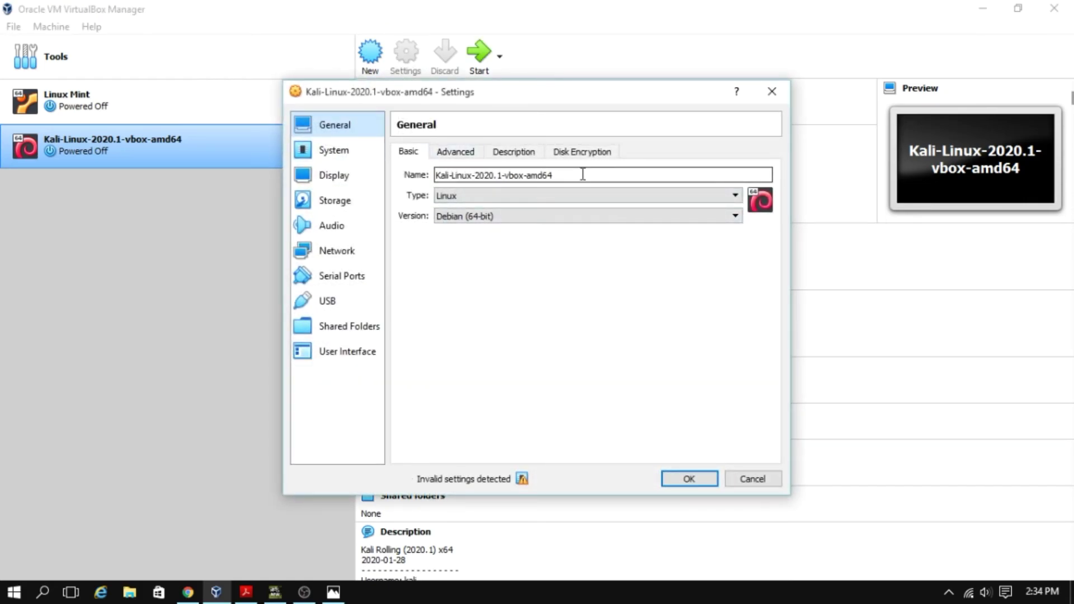
left_click_drag(580, 174, 502, 175)
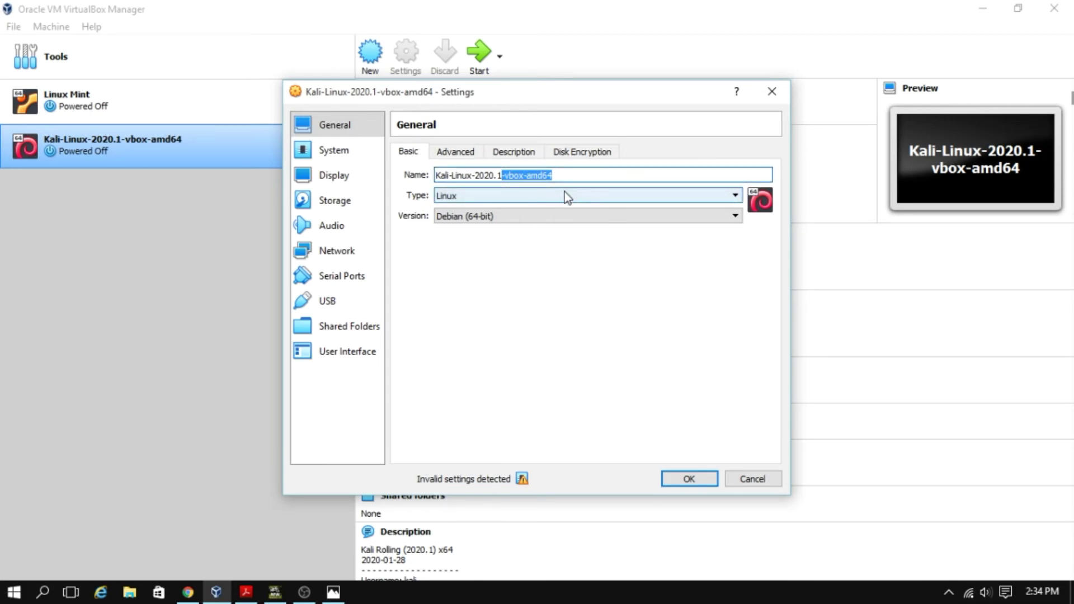
key("BackSpace")
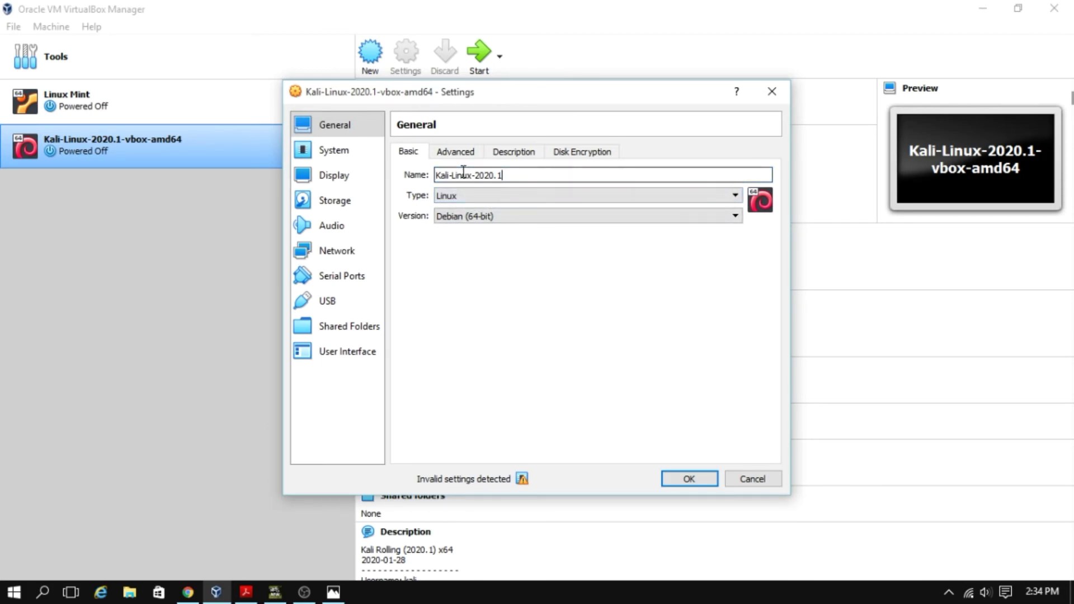
Review the Advanced, Description and Disk Encryption options in the virtual machine's General settings
left_click(456, 154)
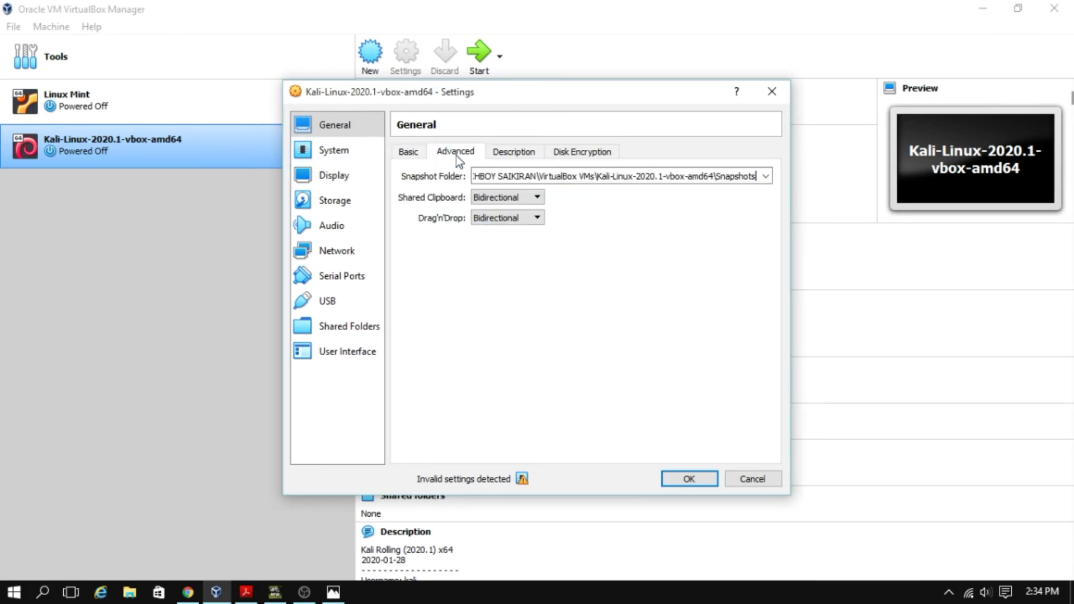
left_click(523, 153)
left_click(479, 153)
left_click_drag(485, 177, 725, 176)
left_click(581, 151)
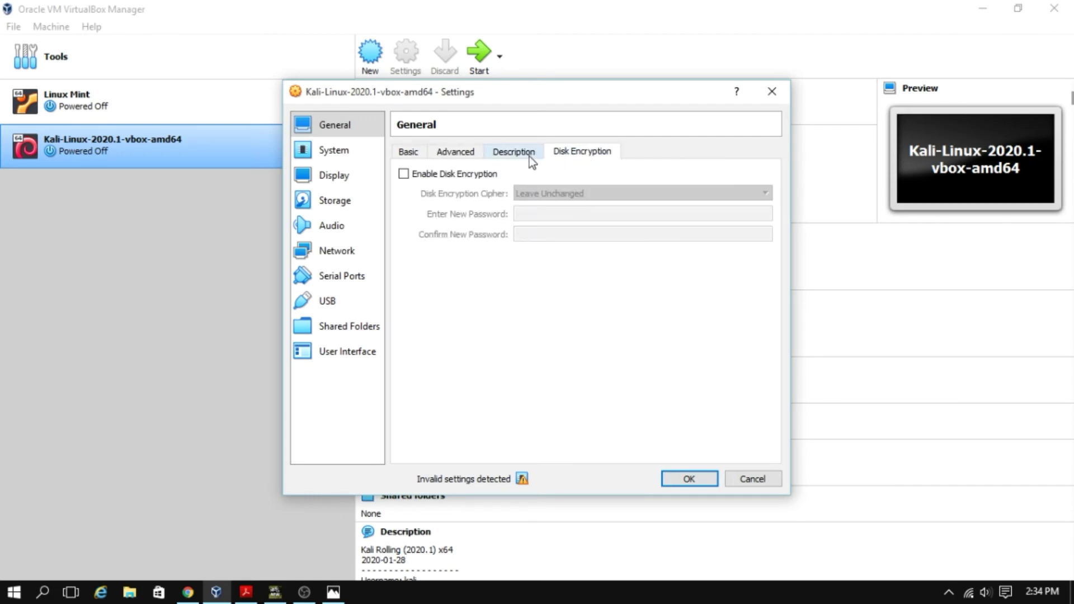
left_click(532, 154)
left_click(456, 154)
left_click(414, 153)
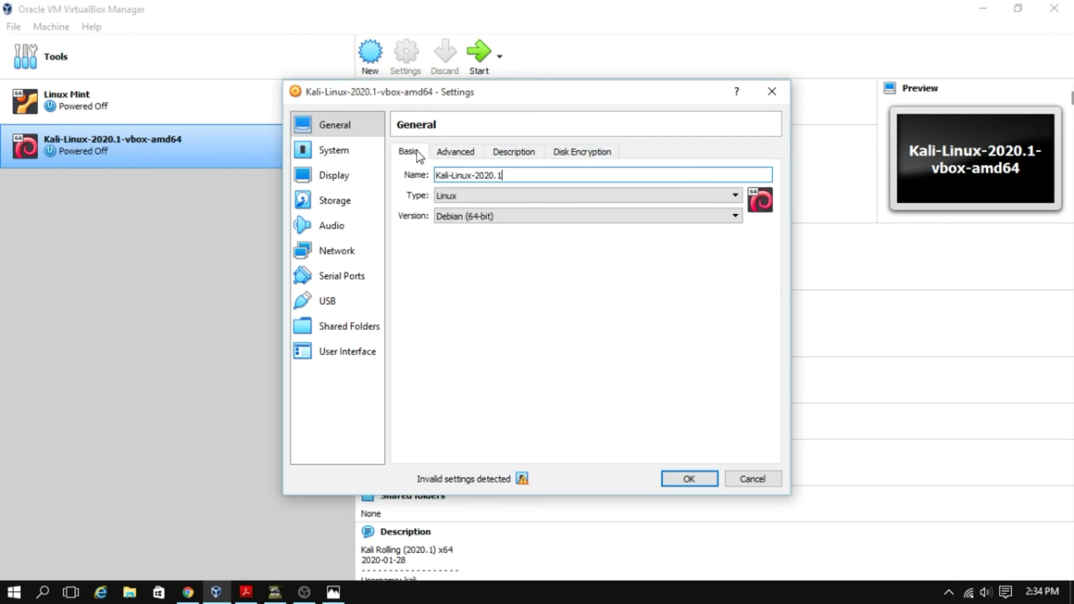
Set the virtual machine's base memory to 1720 MB and include Floppy and Network in its boot order
left_click(334, 149)
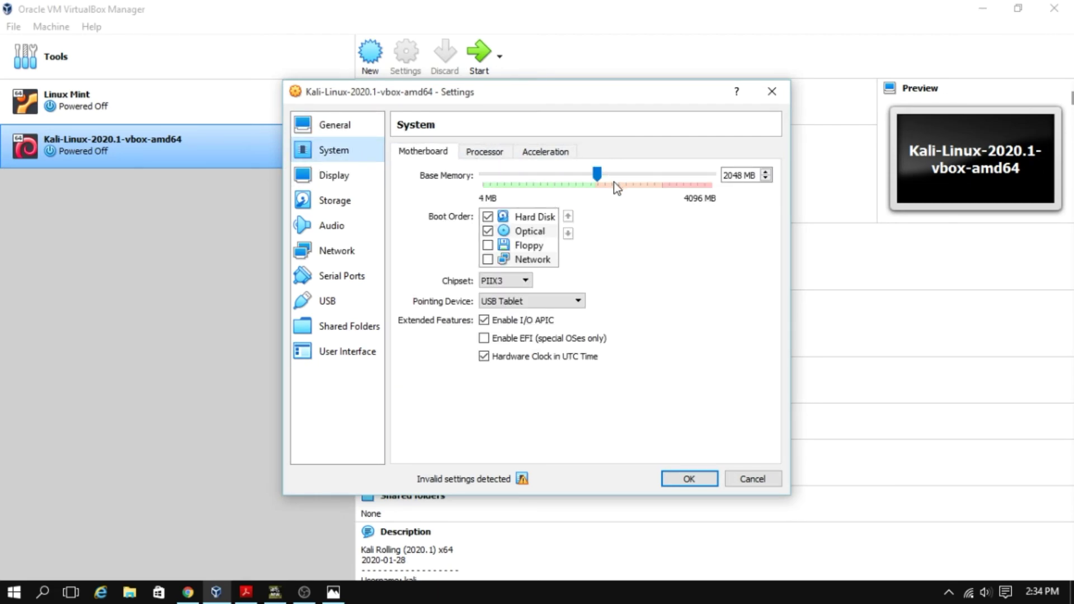
left_click_drag(731, 175, 743, 175)
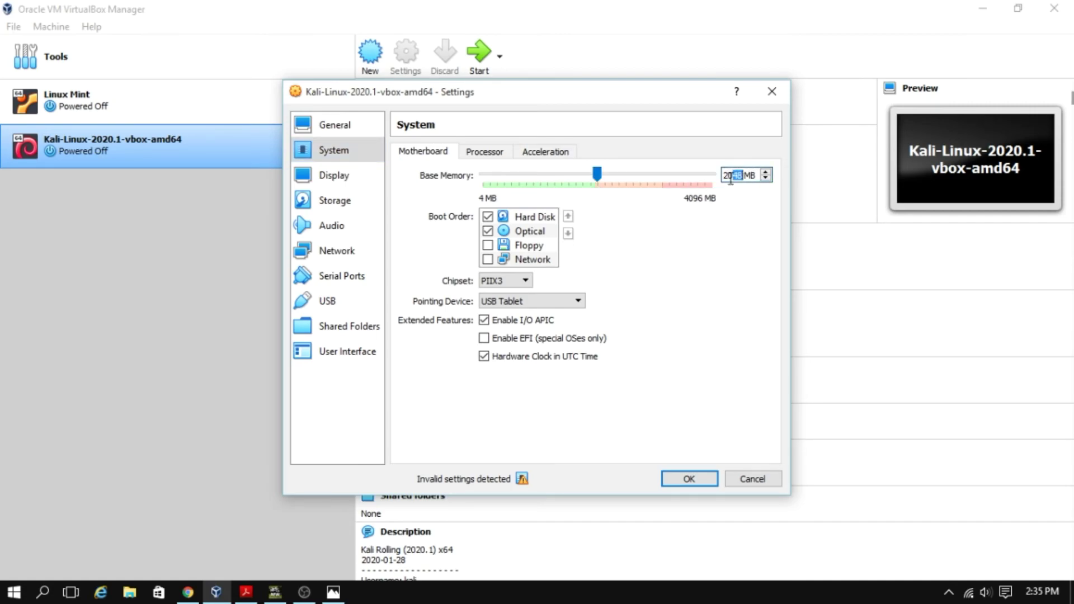
left_click(753, 176)
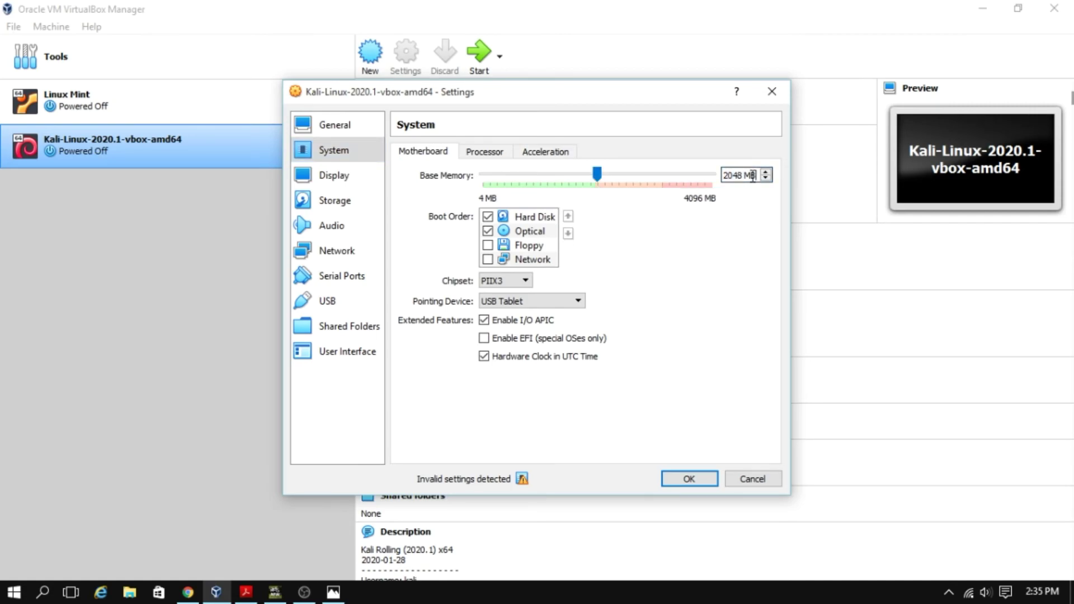
left_click(487, 259)
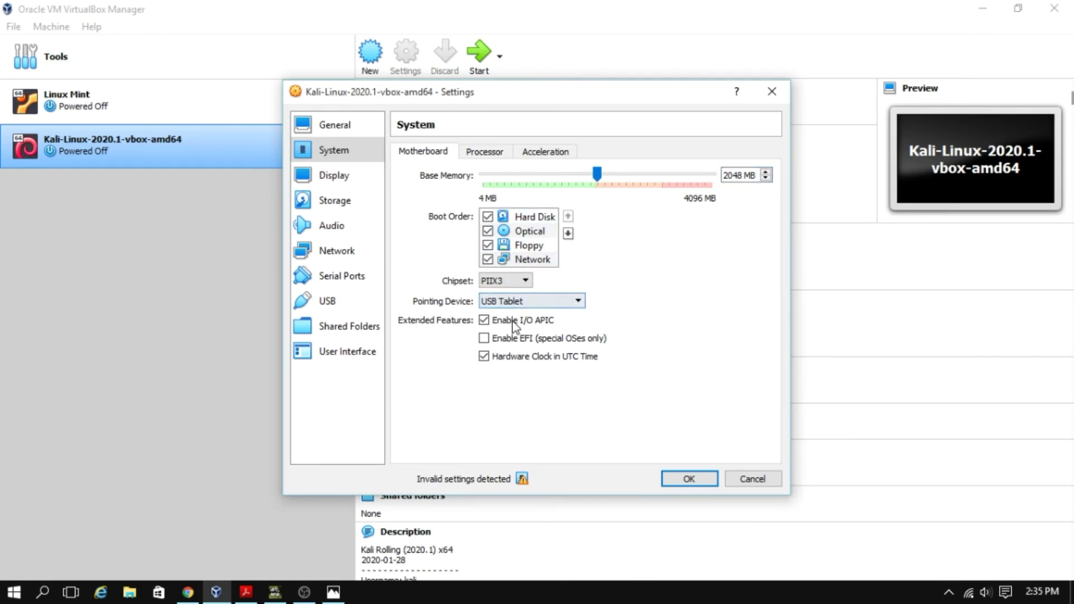
left_click(487, 259)
left_click(488, 245)
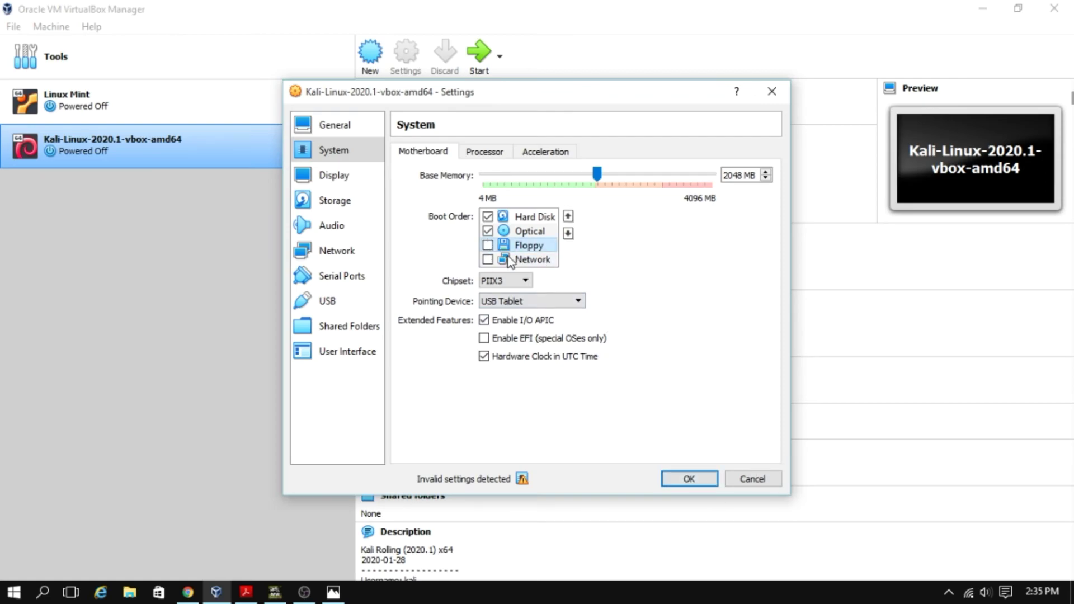
left_click_drag(595, 174, 588, 180)
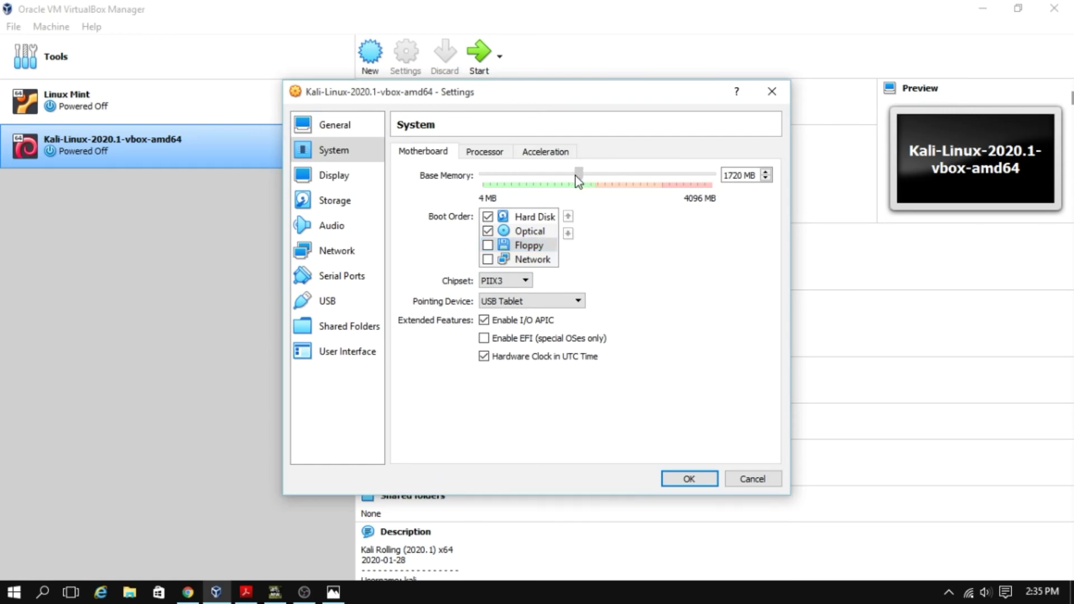
left_click(494, 250)
left_click(488, 246)
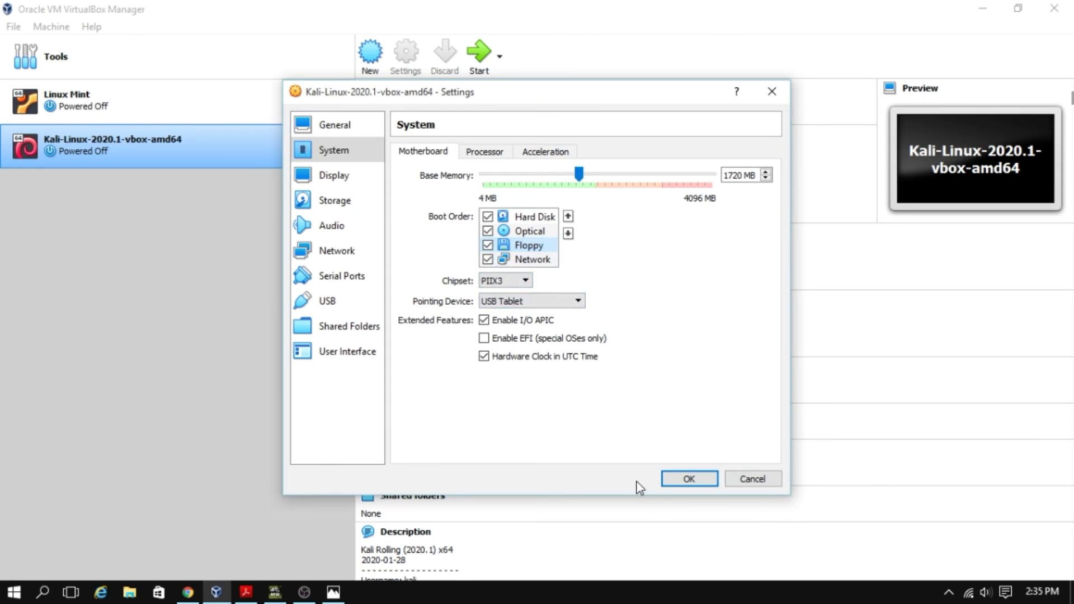
Review the virtual machine's screen, remote display and recording options, and its processor settings
left_click(331, 180)
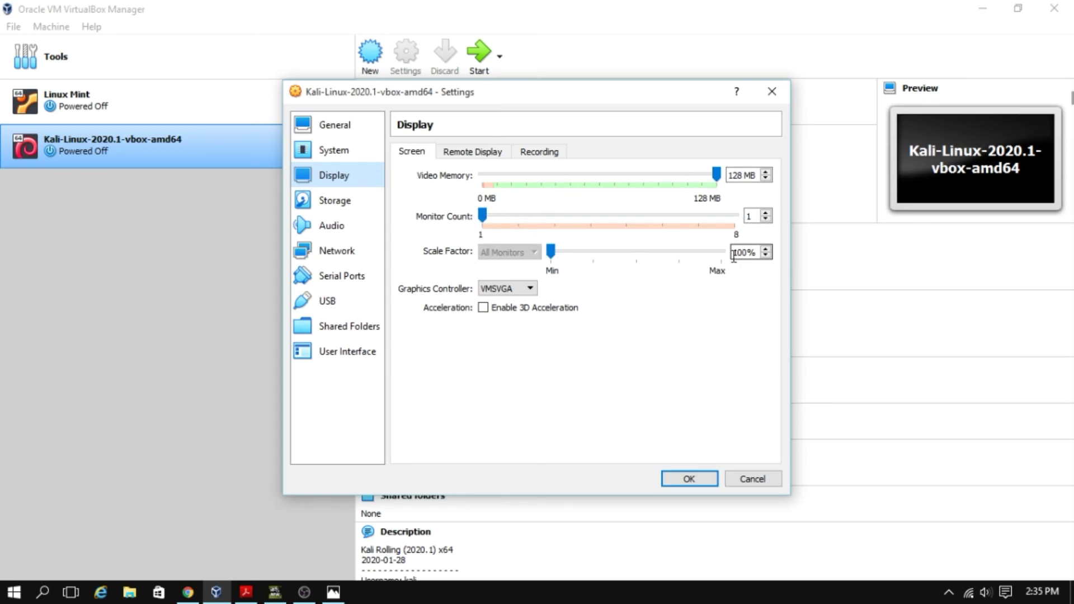
left_click(480, 158)
left_click(539, 152)
left_click(412, 152)
left_click(353, 150)
left_click(485, 152)
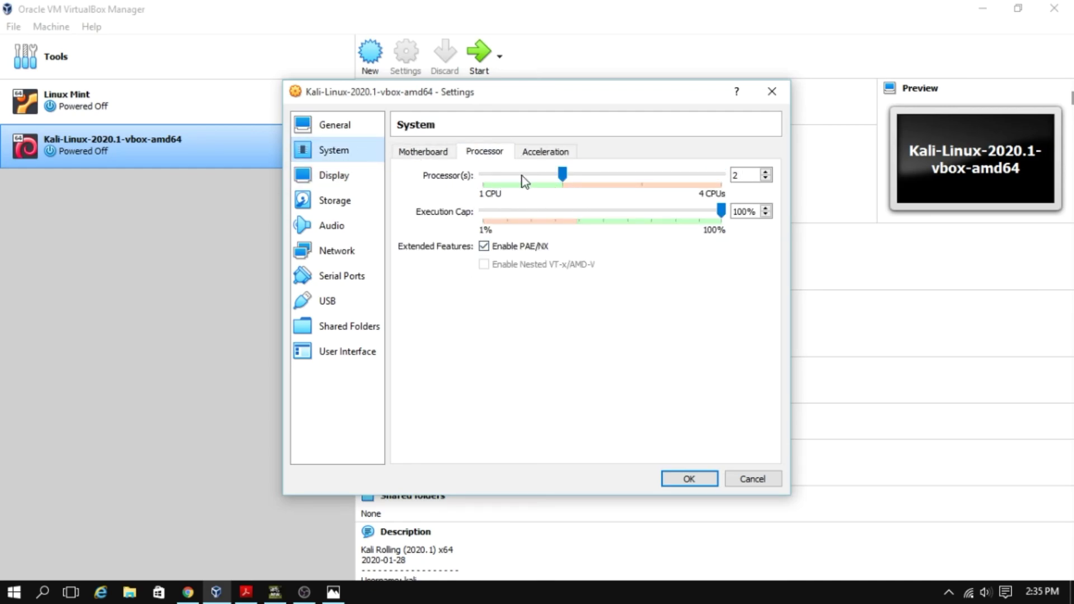
Inspect the virtual machine's storage devices, checking the Kali hard disk and the empty optical drive
left_click(336, 176)
left_click(334, 202)
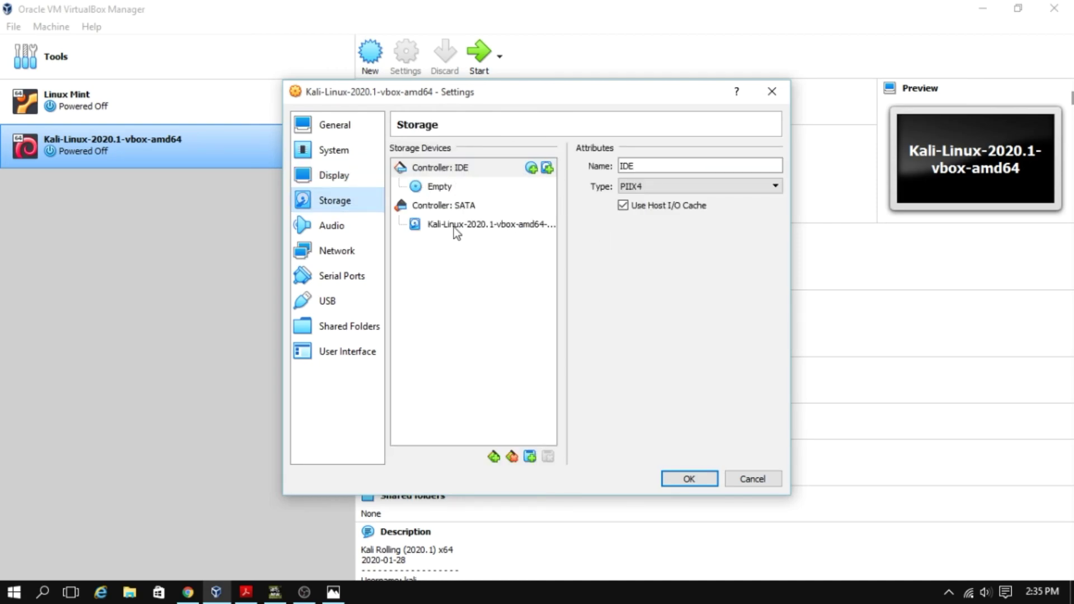
left_click(490, 226)
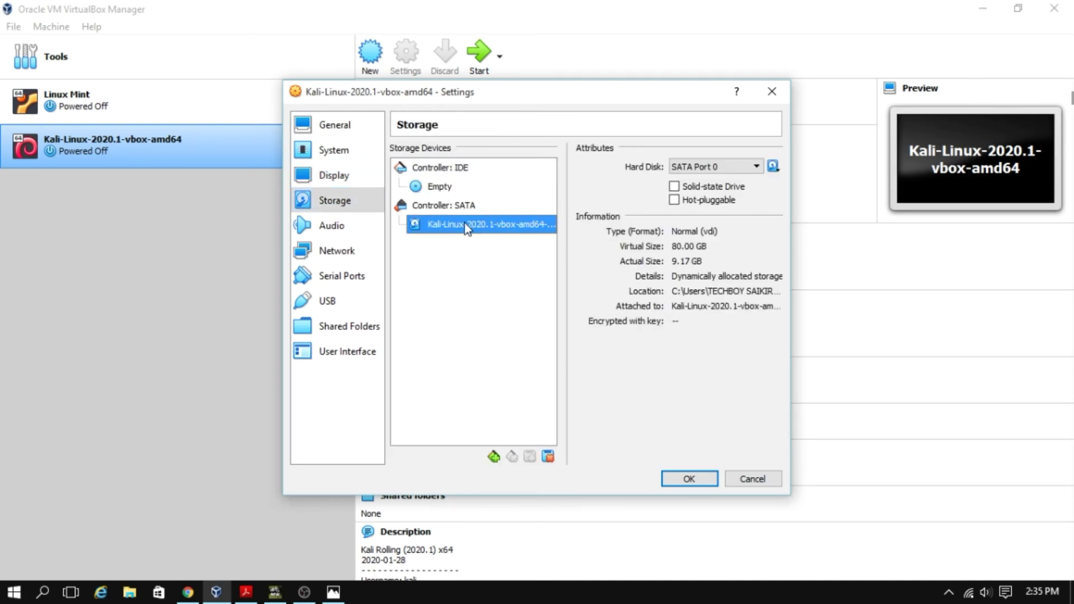
left_click(492, 187)
left_click(496, 231)
Enable audio input for the virtual machine and keep Windows DirectSound as the host audio driver
left_click(318, 225)
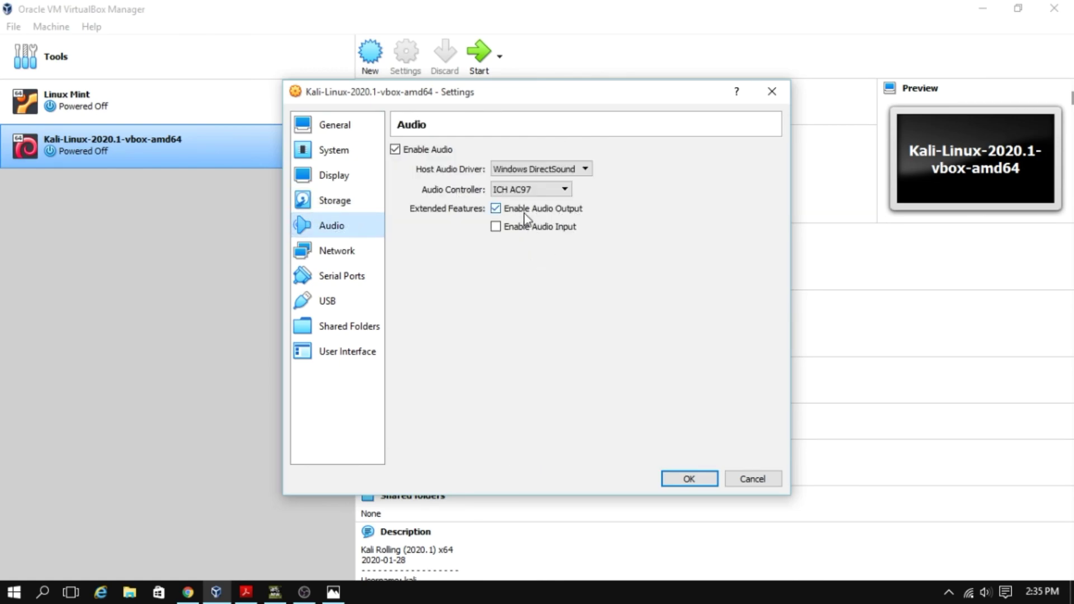
left_click(495, 227)
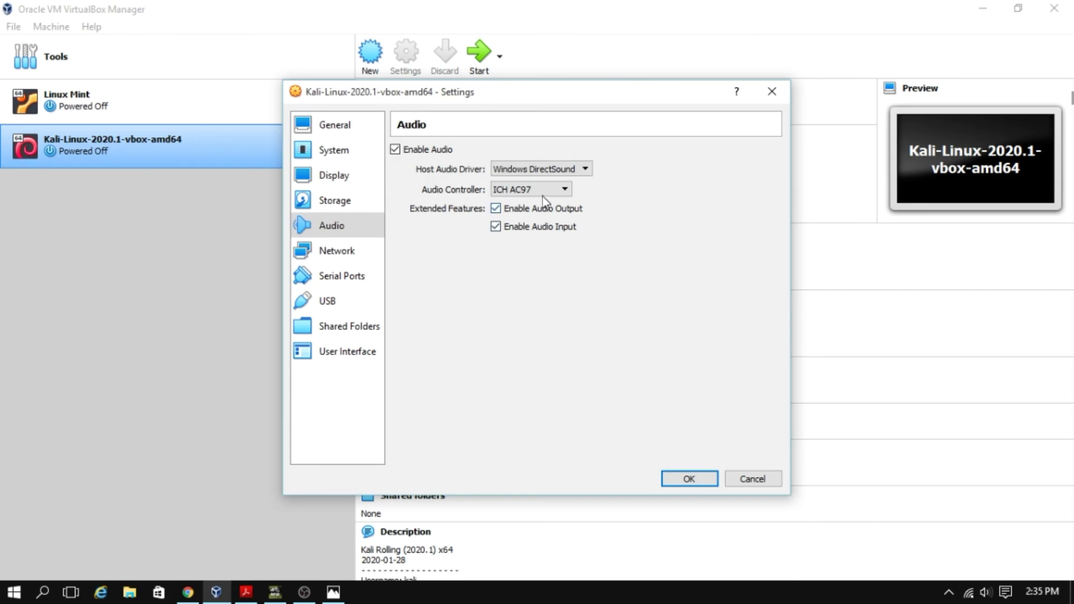
left_click(585, 169)
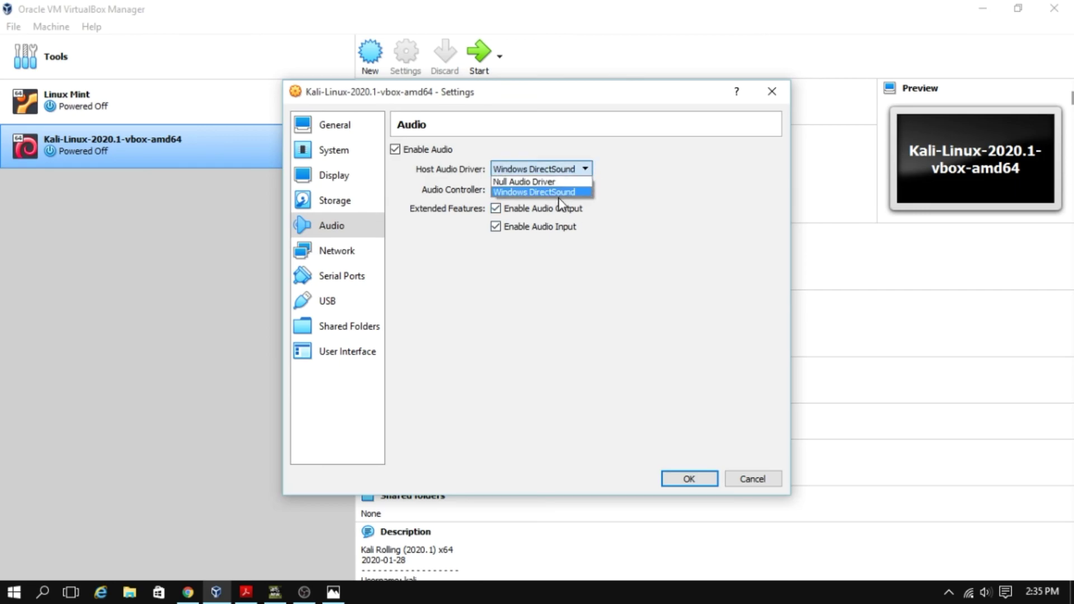
left_click(537, 193)
Review the network adapters and the attachment types available for Adapter 1, leaving it on NAT
left_click(338, 251)
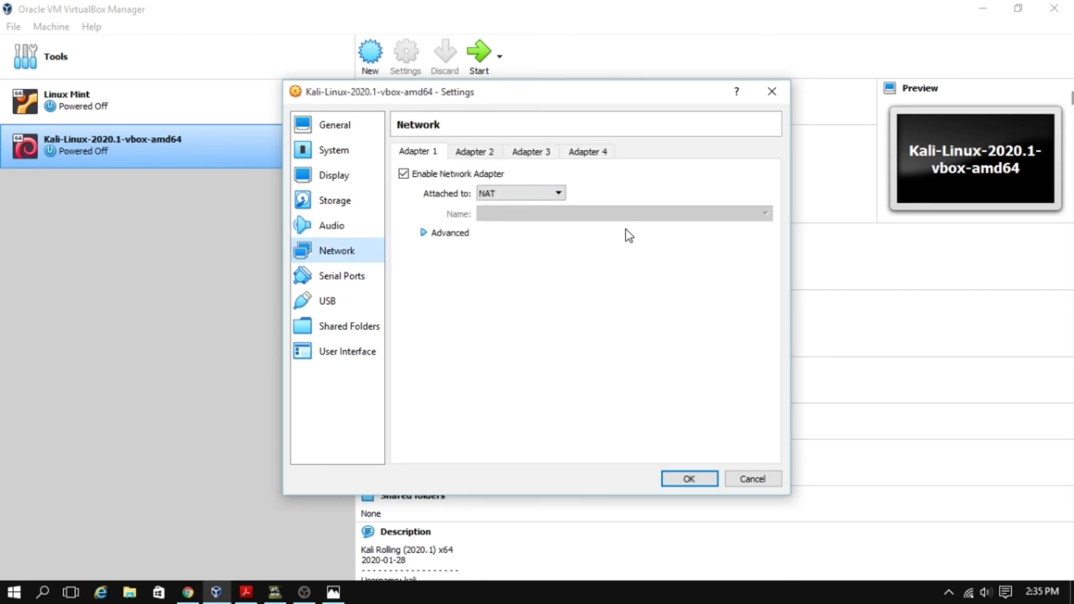
left_click(490, 158)
left_click(532, 156)
left_click(428, 153)
left_click(556, 192)
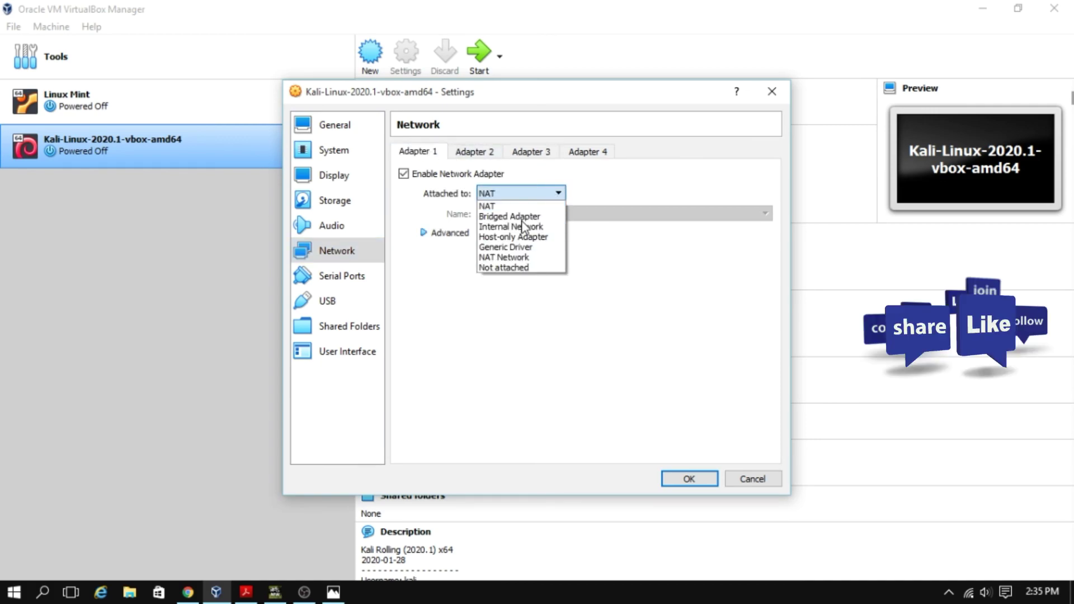
left_click(555, 196)
Review the serial port, USB, shared folder and user interface settings, and recheck the General and System settings
left_click(366, 274)
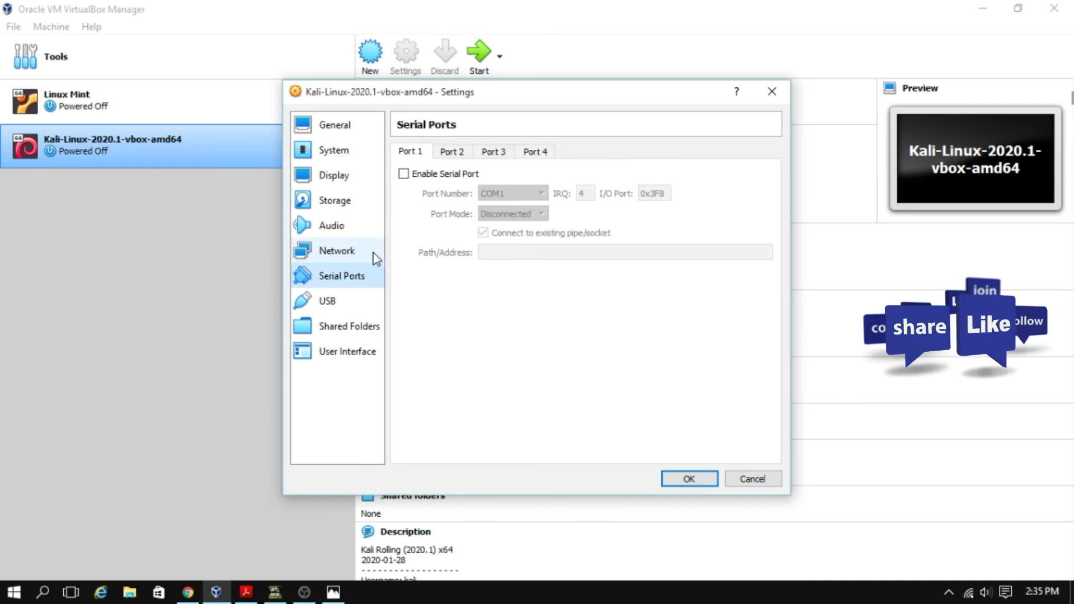
left_click(358, 304)
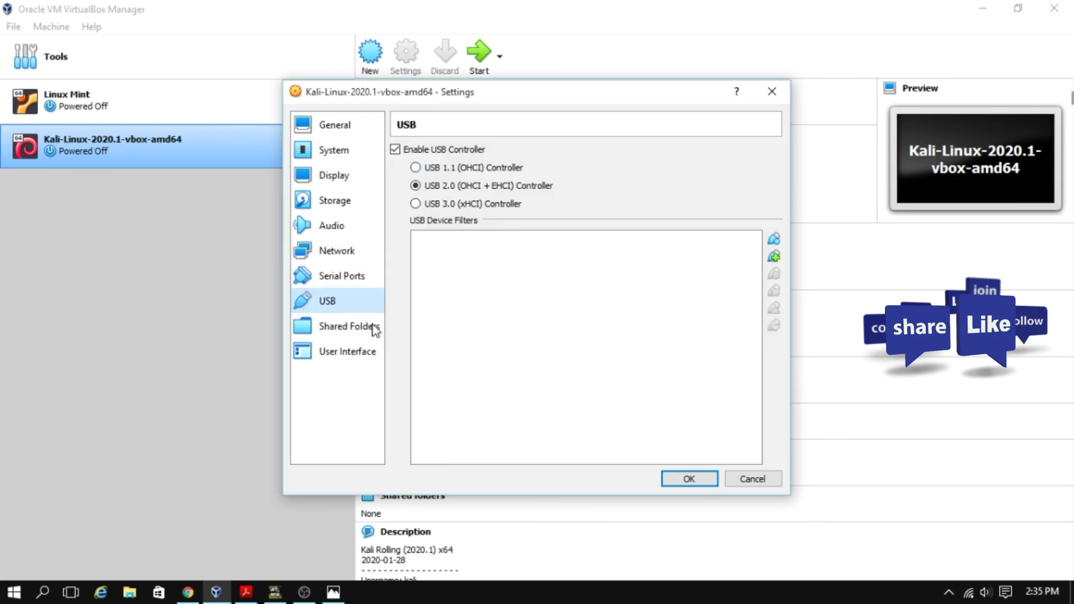
left_click(355, 328)
left_click(356, 353)
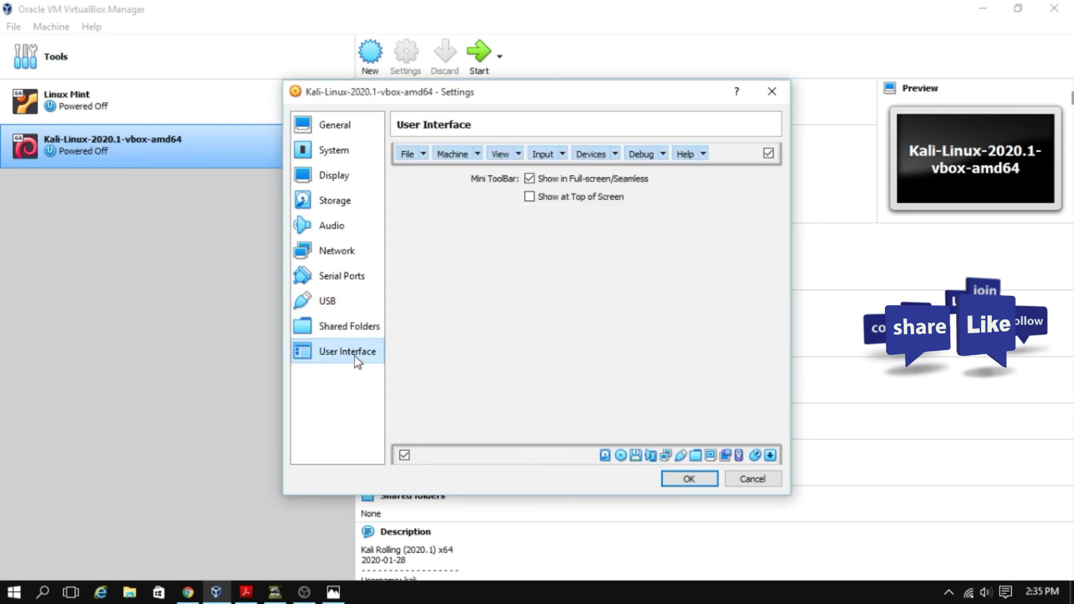
left_click(355, 142)
left_click(360, 124)
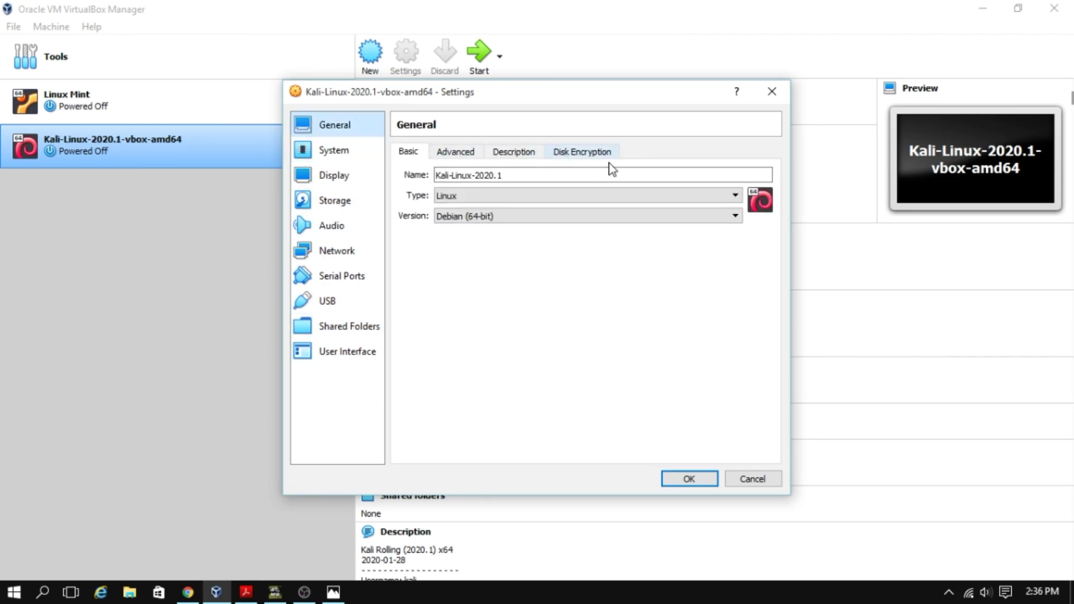
left_click(514, 151)
left_click(469, 154)
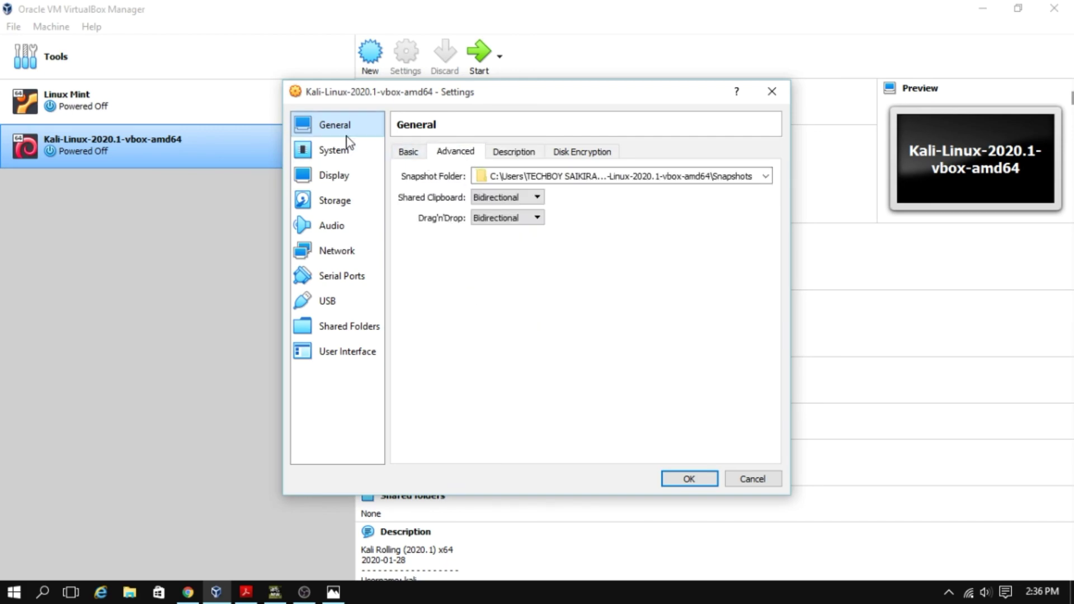
left_click(346, 145)
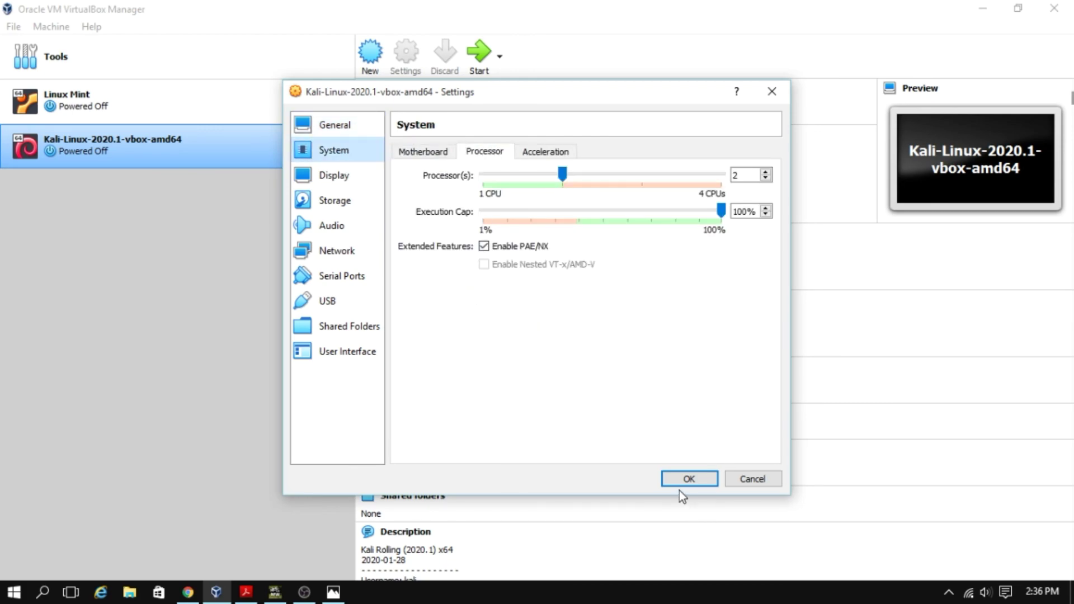
Save the virtual machine's changed settings and collapse the System section of its details
left_click(690, 479)
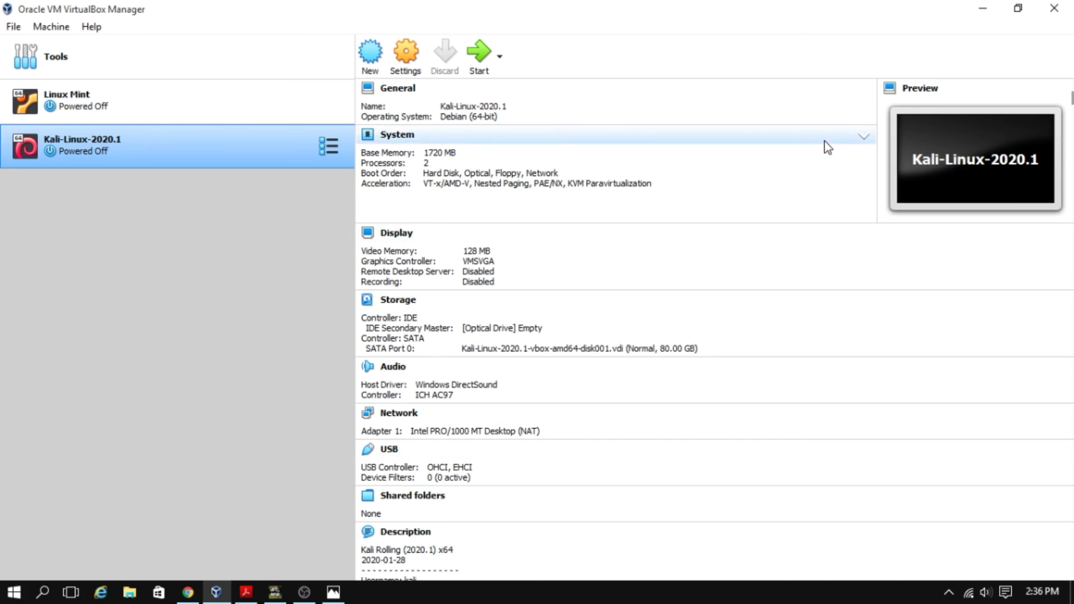
left_click(863, 137)
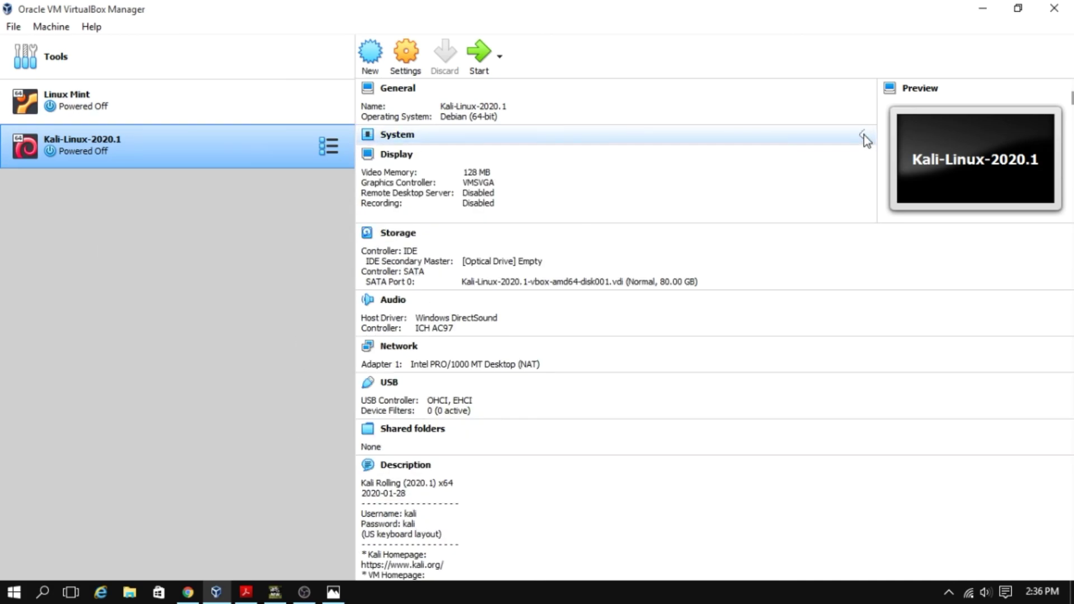